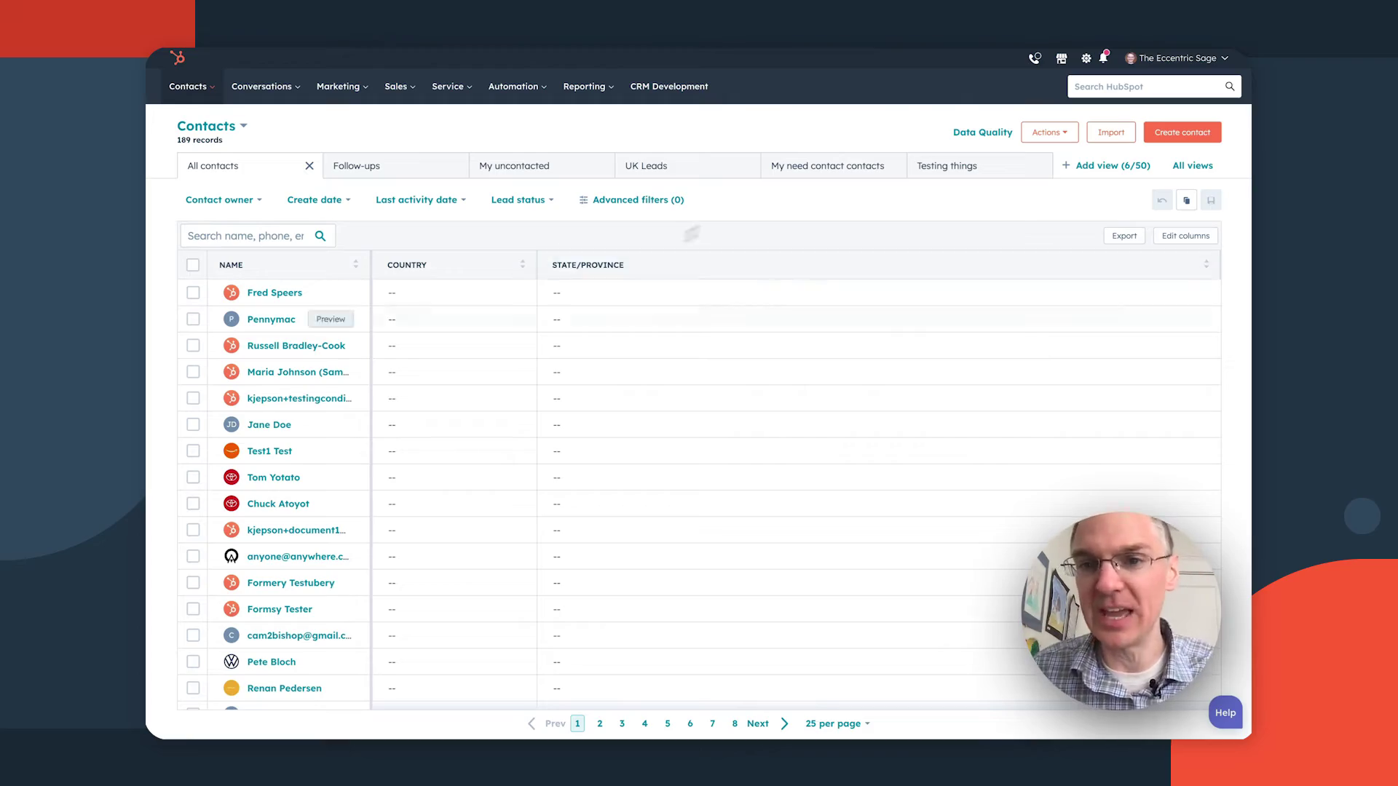
Step: Pick Australia, Canada and United States in the Country cells of the first three contact rows
left_click(517, 295)
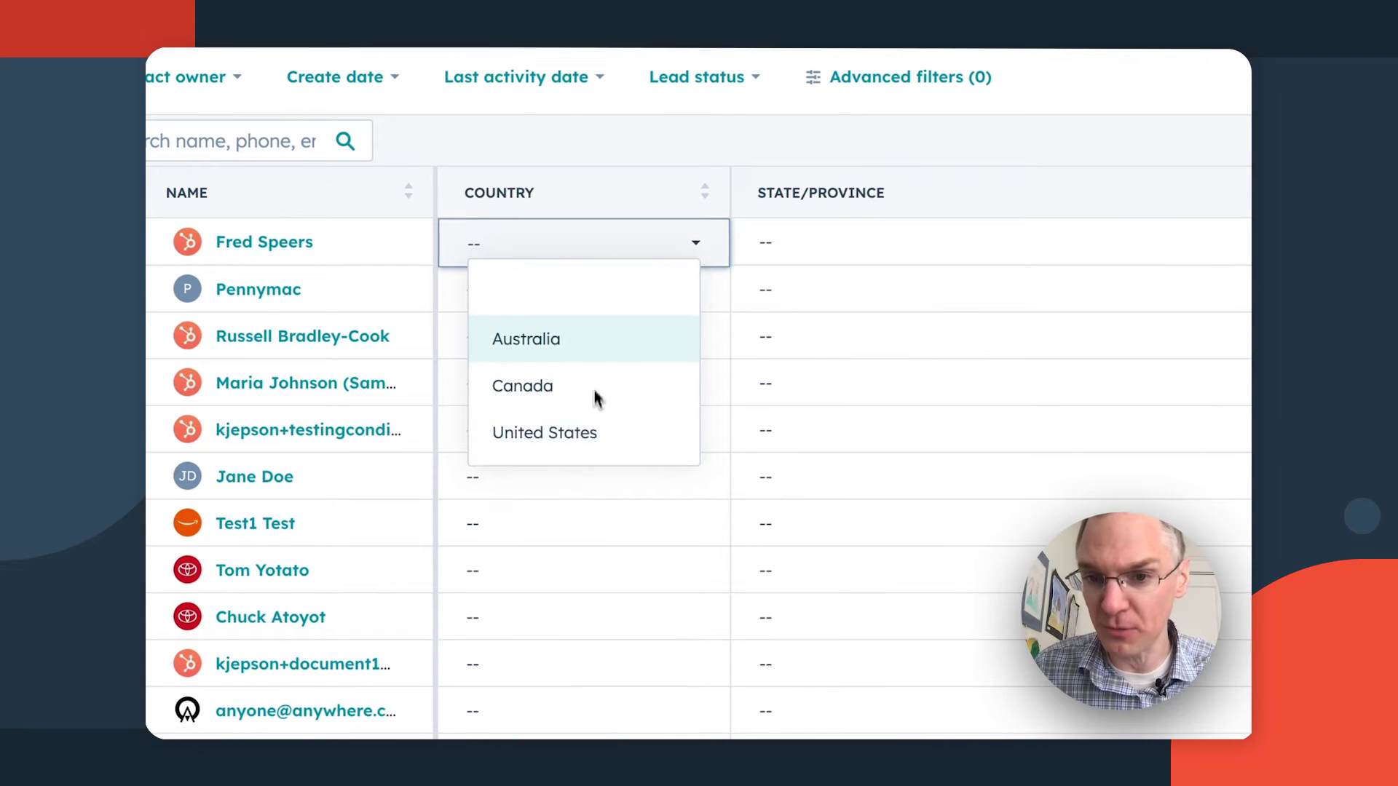
left_click(856, 253)
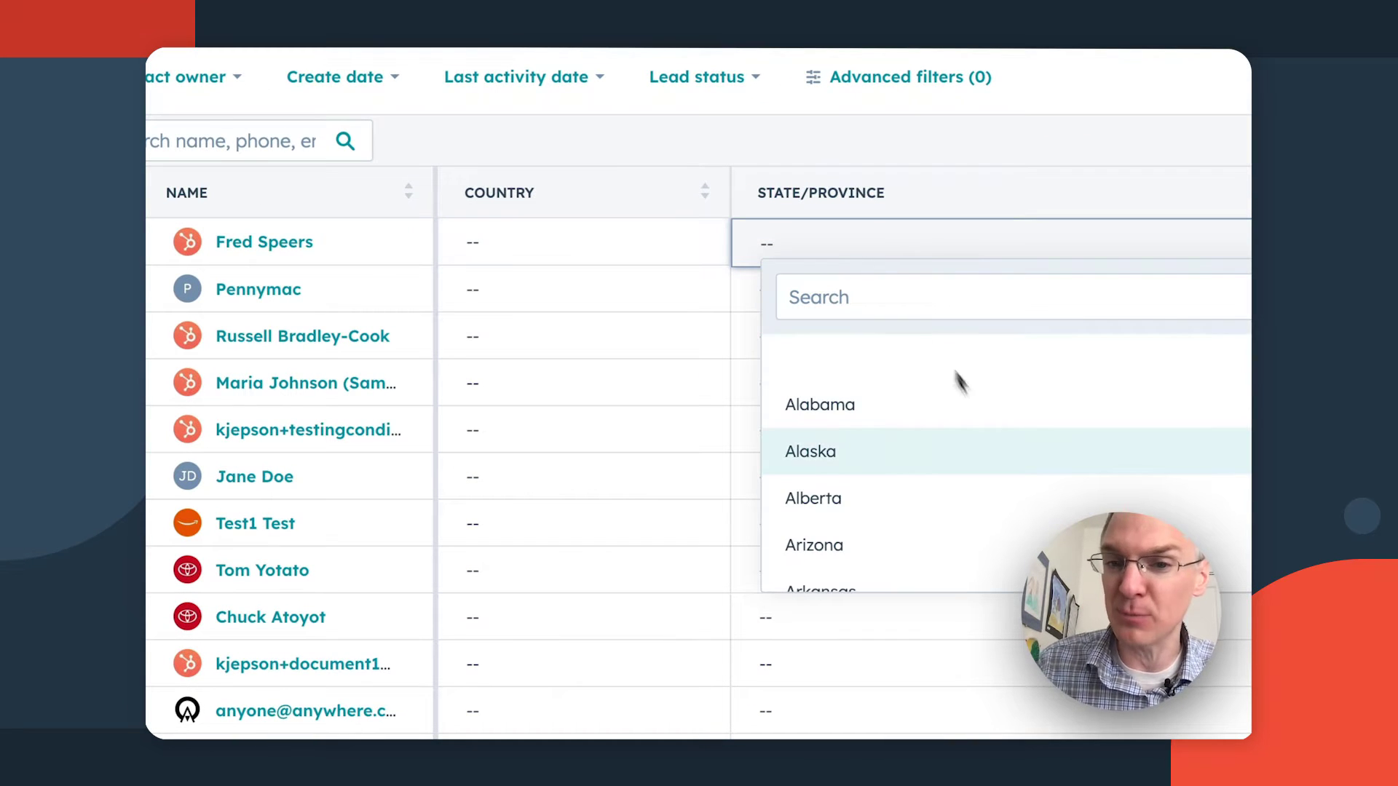
scroll(1003, 453, "down", 6)
scroll(1002, 453, "up", 7)
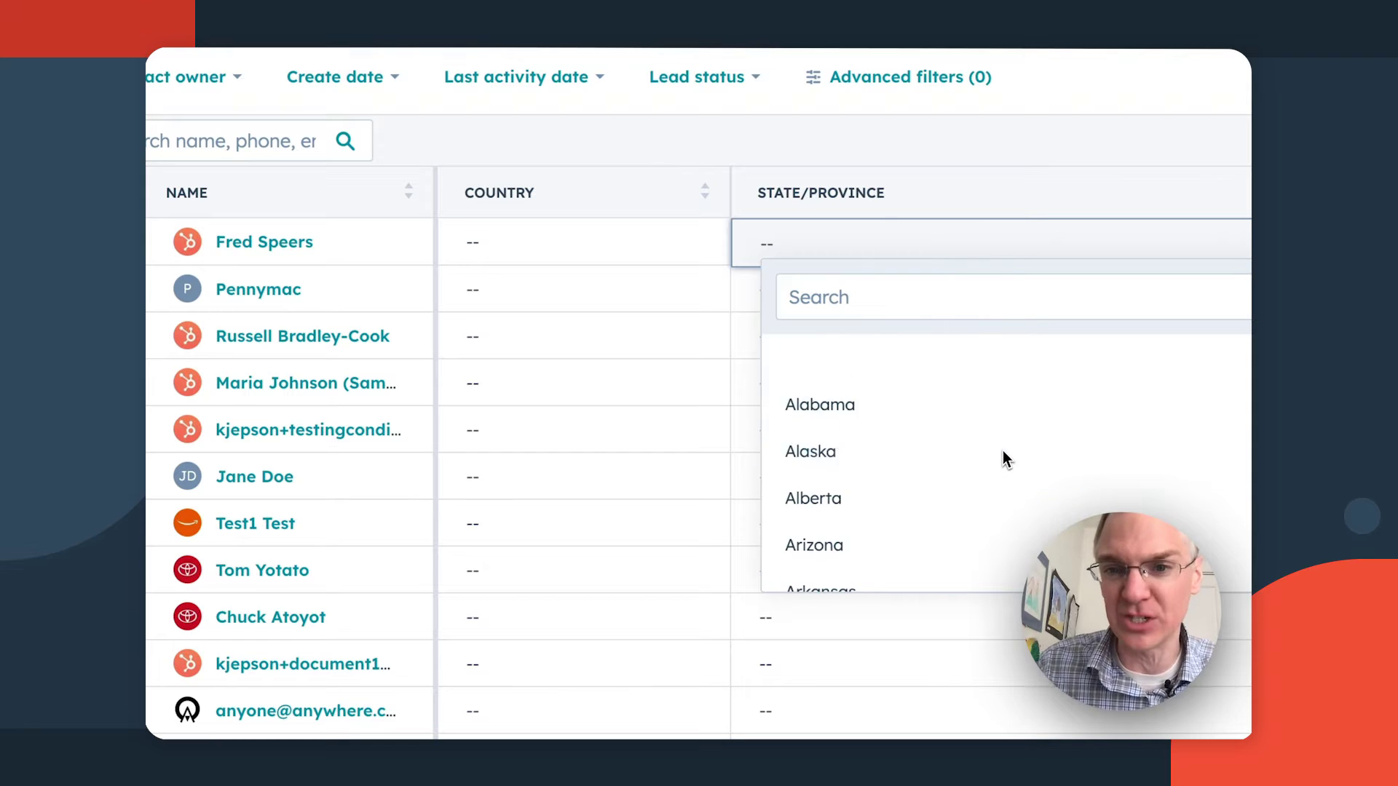
scroll(923, 498, "down", 2)
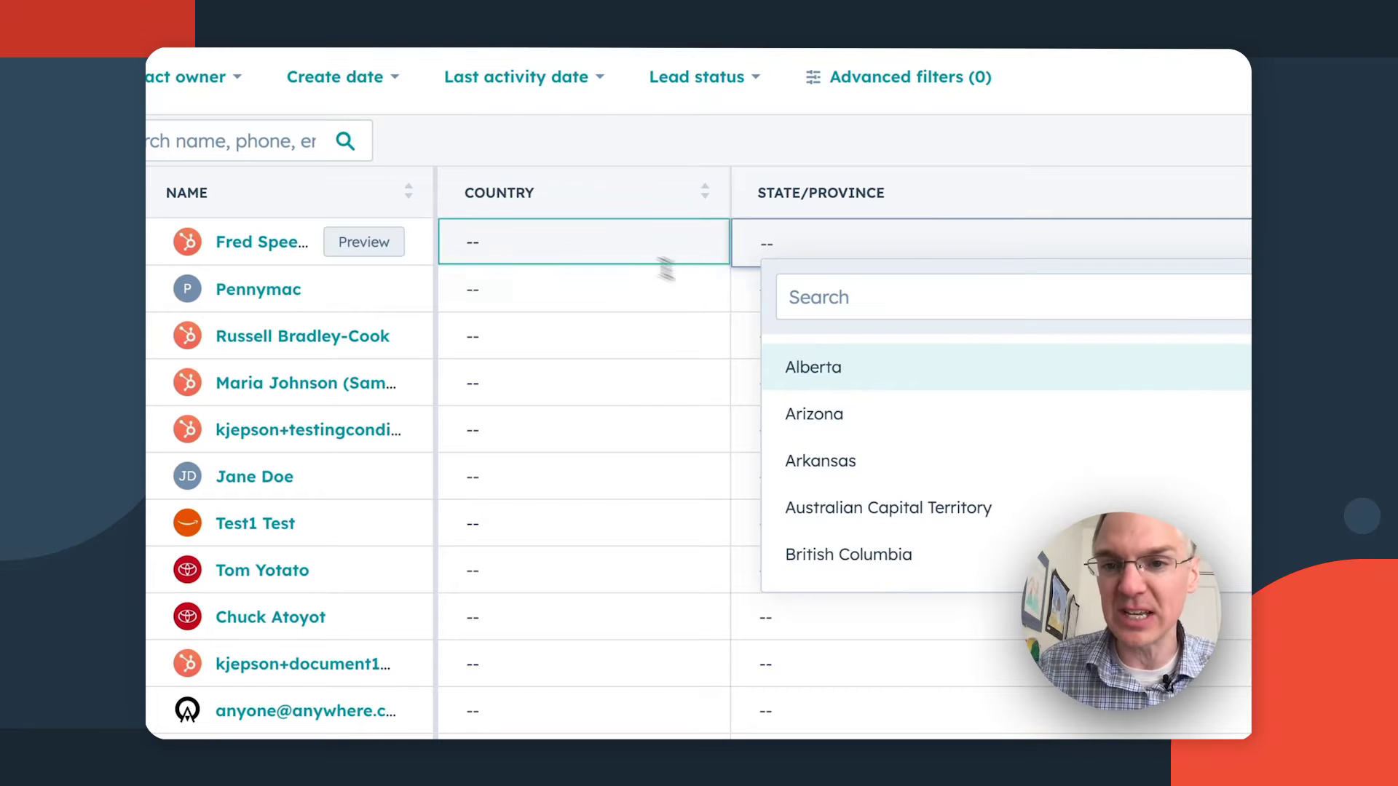
left_click(604, 246)
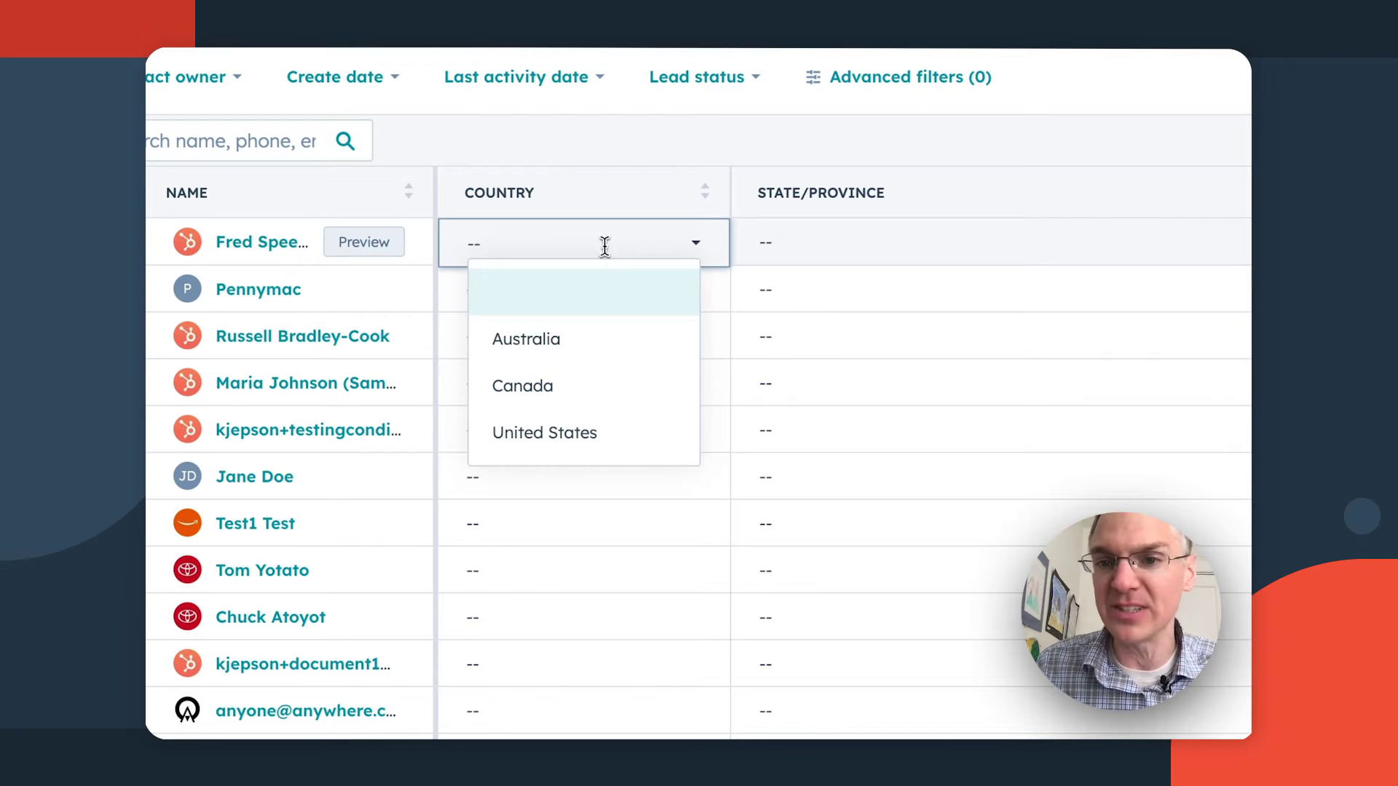
left_click(584, 344)
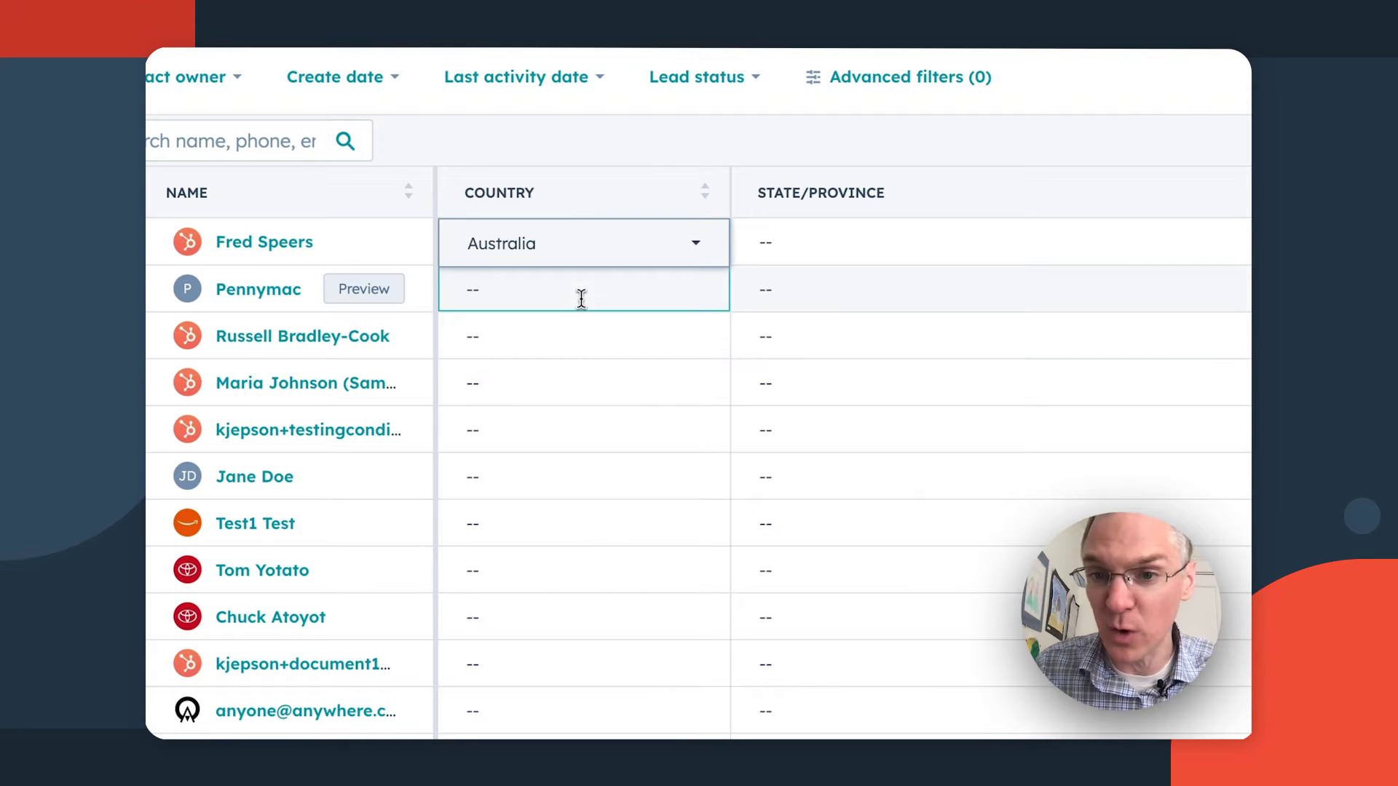
left_click(580, 291)
left_click(572, 434)
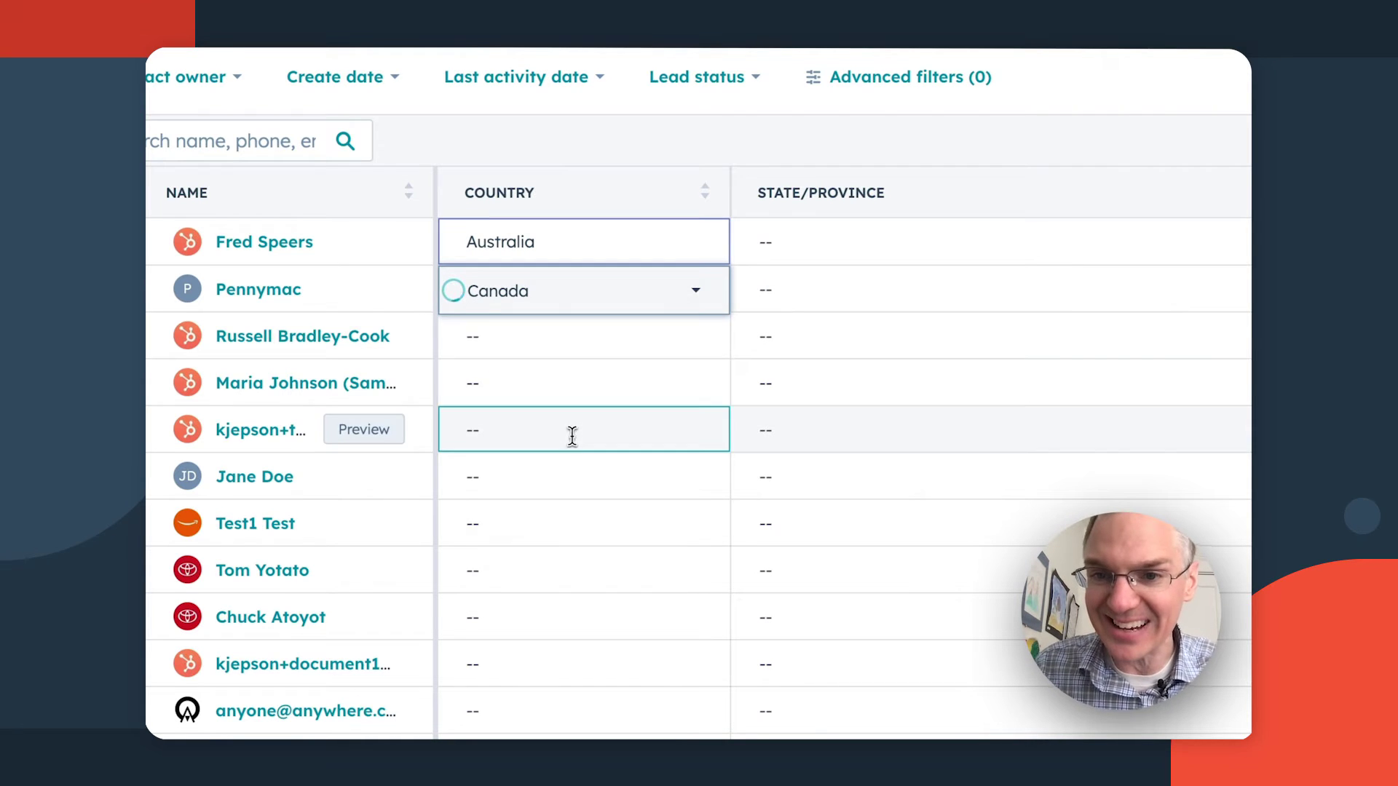
left_click(581, 343)
left_click(585, 524)
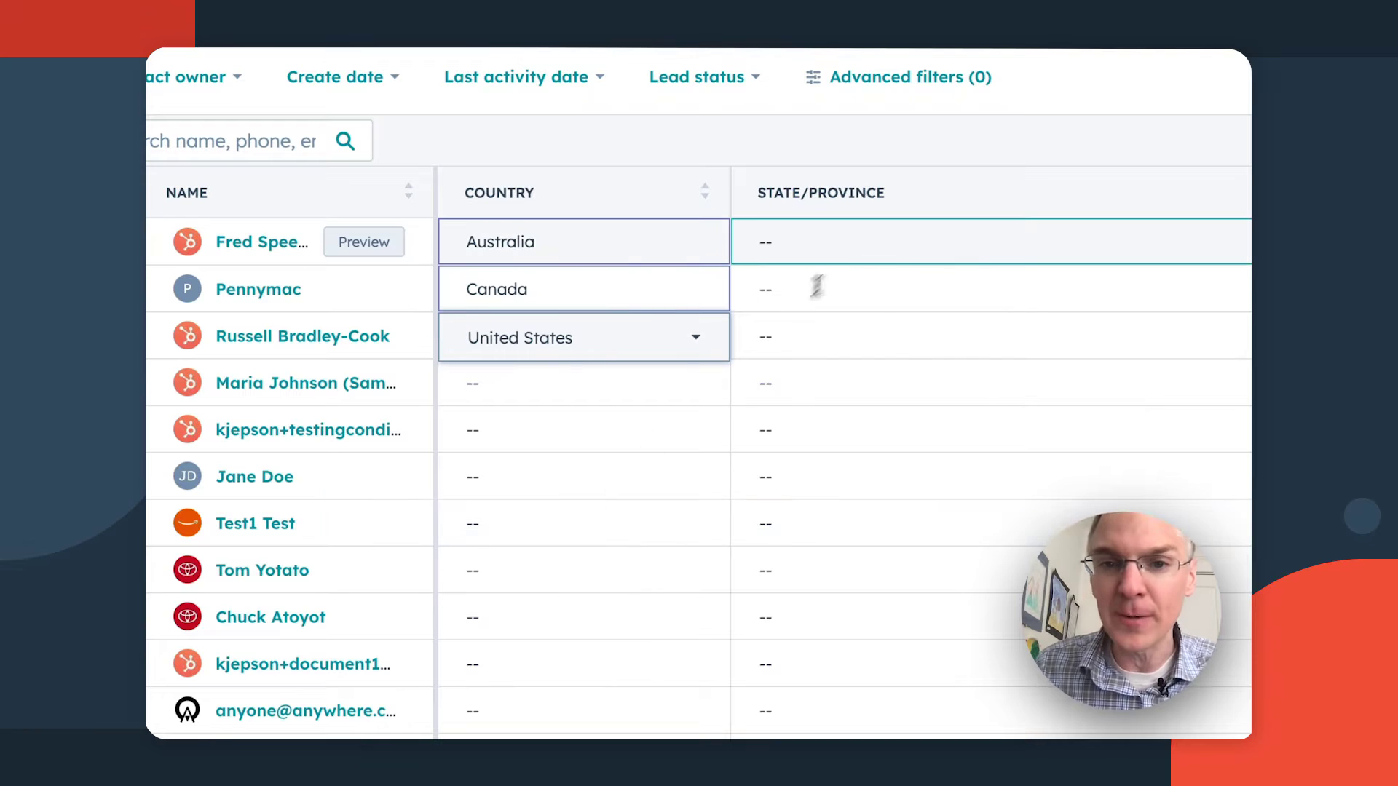
Step: Choose South Australia and Nova Scotia in the first two State/Province cells, then browse the third row's options
left_click(860, 252)
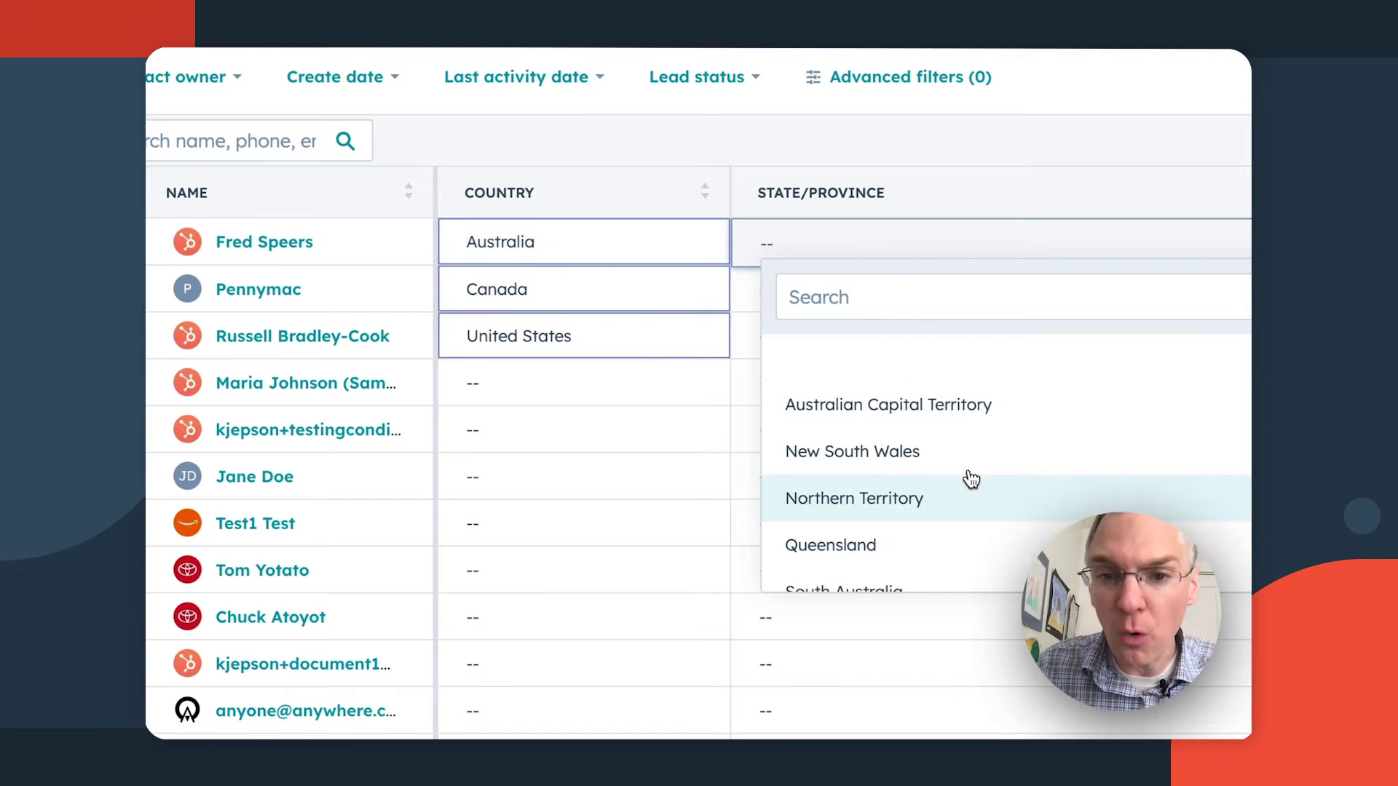
scroll(971, 479, "down", 3)
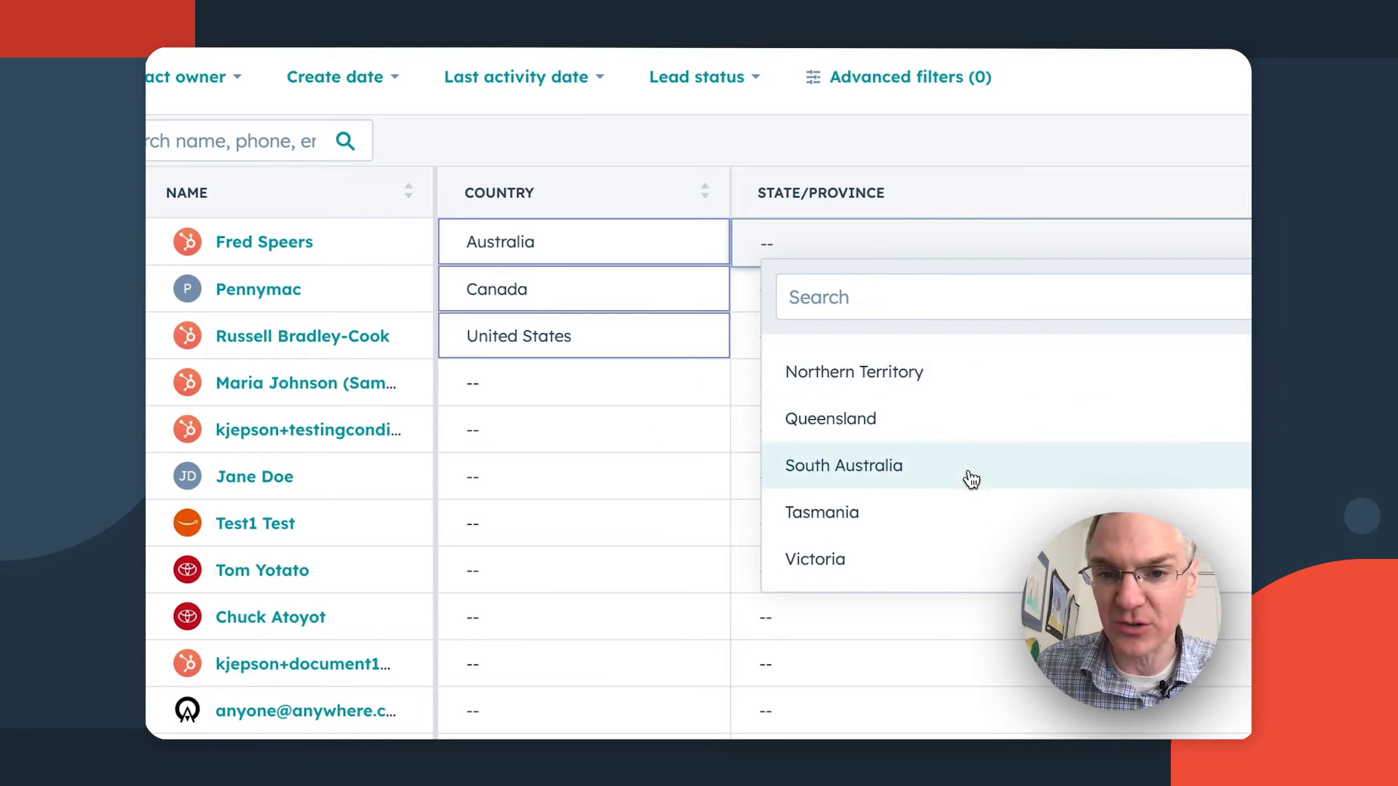
left_click(903, 481)
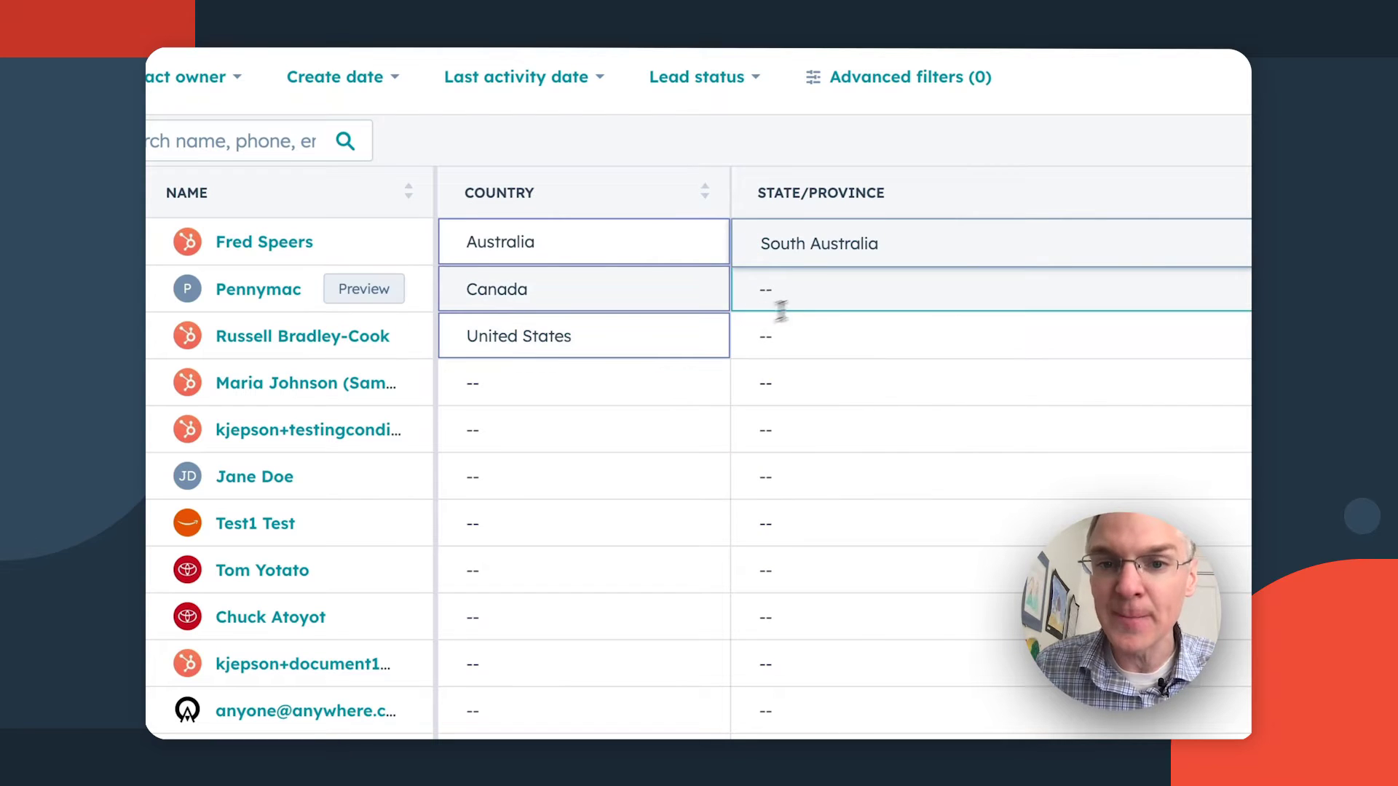
left_click(842, 292)
scroll(1008, 490, "down", 3)
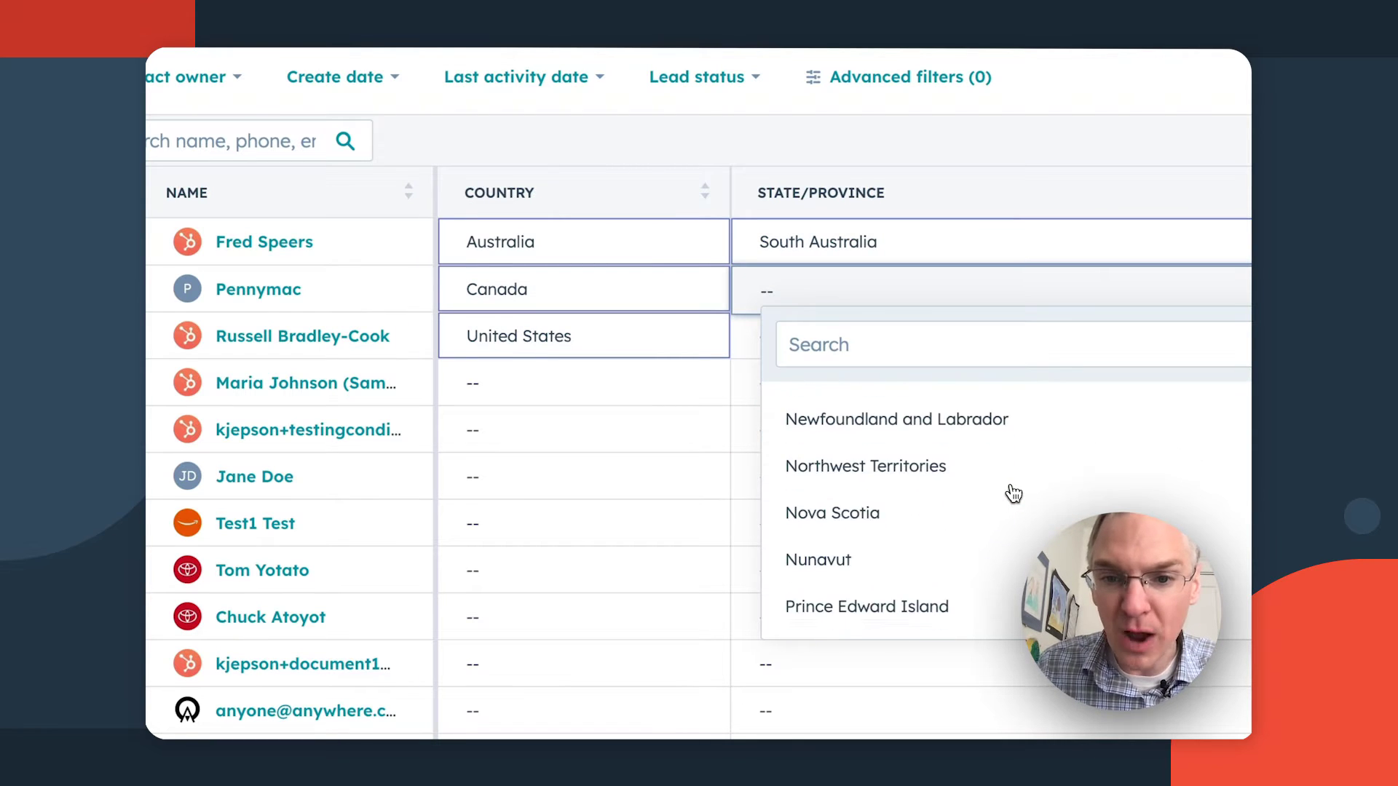
left_click(931, 502)
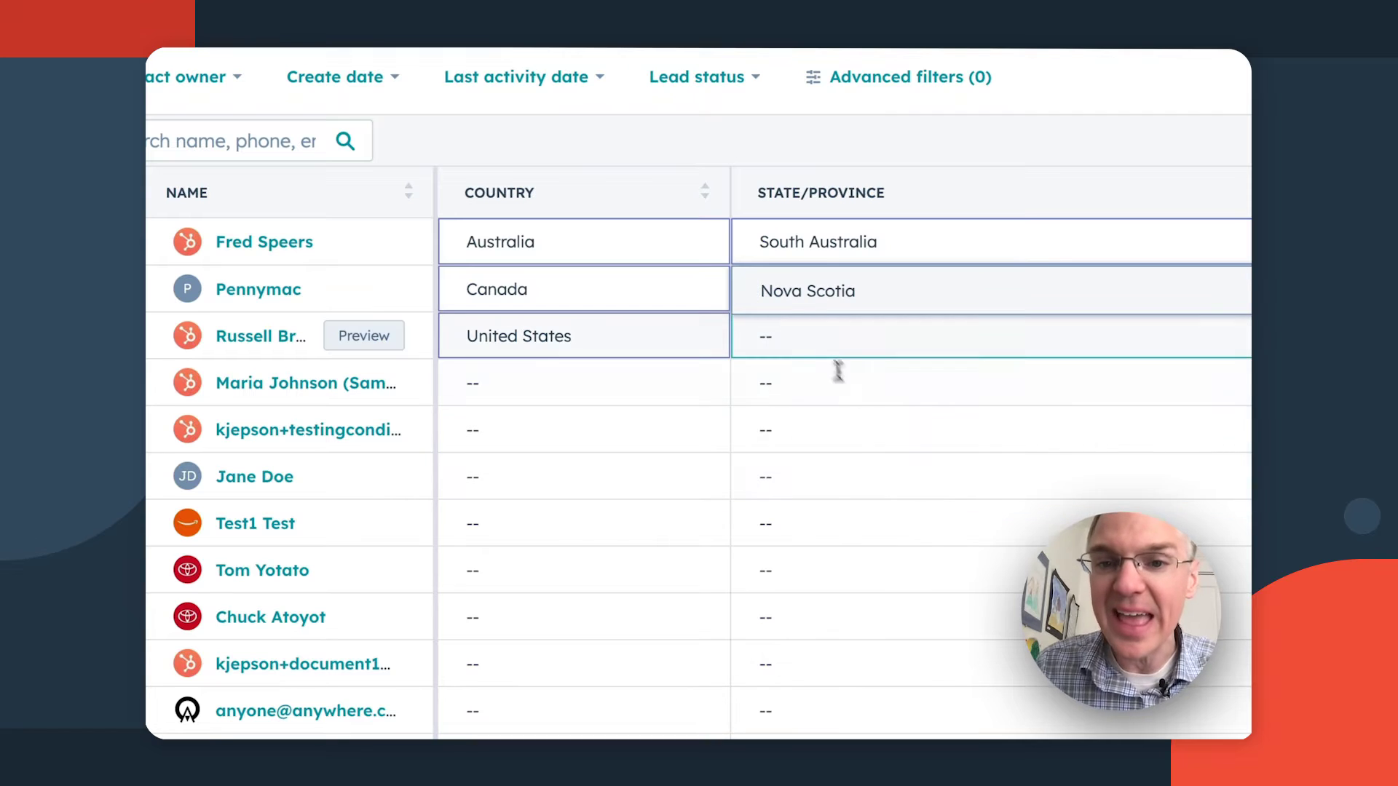
left_click(813, 345)
scroll(1009, 581, "down", 2)
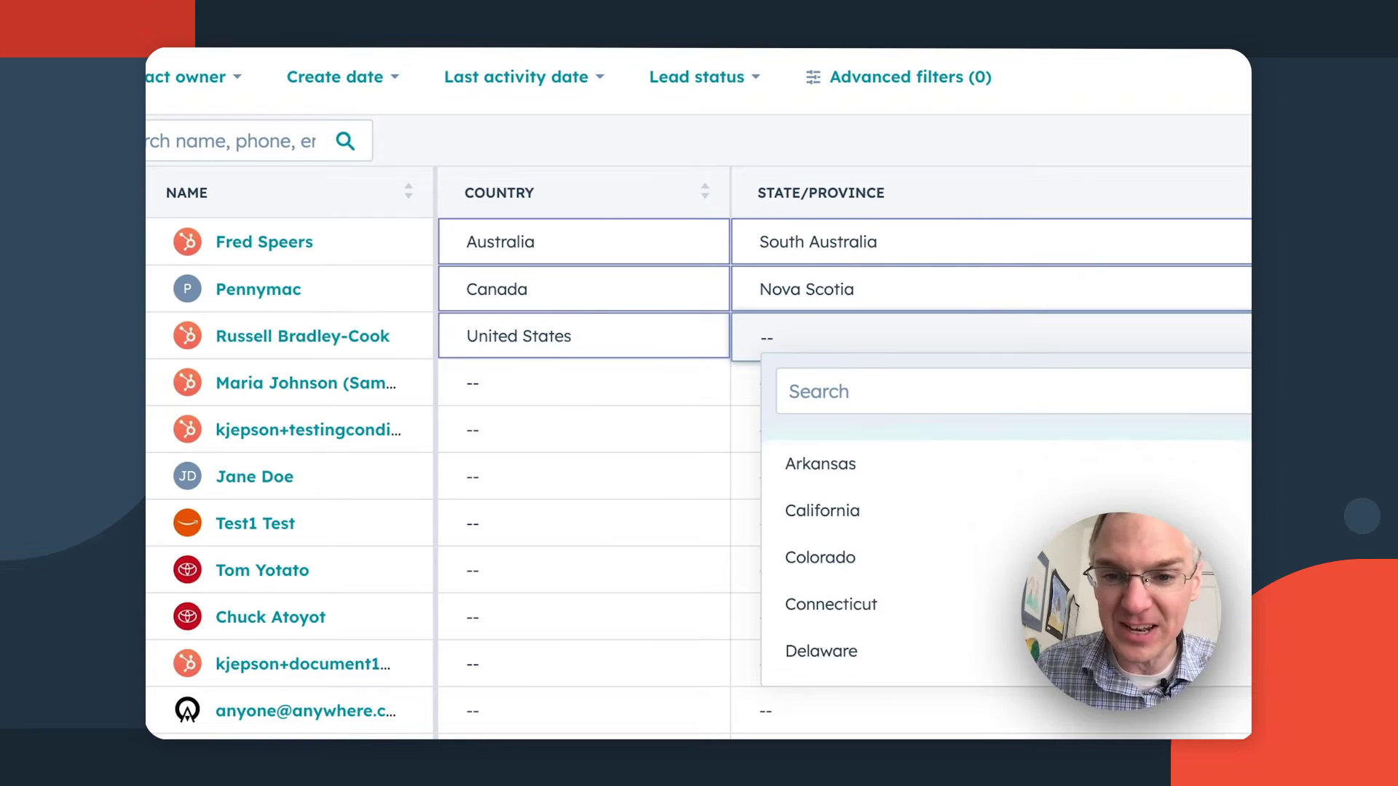
scroll(919, 505, "down", 2)
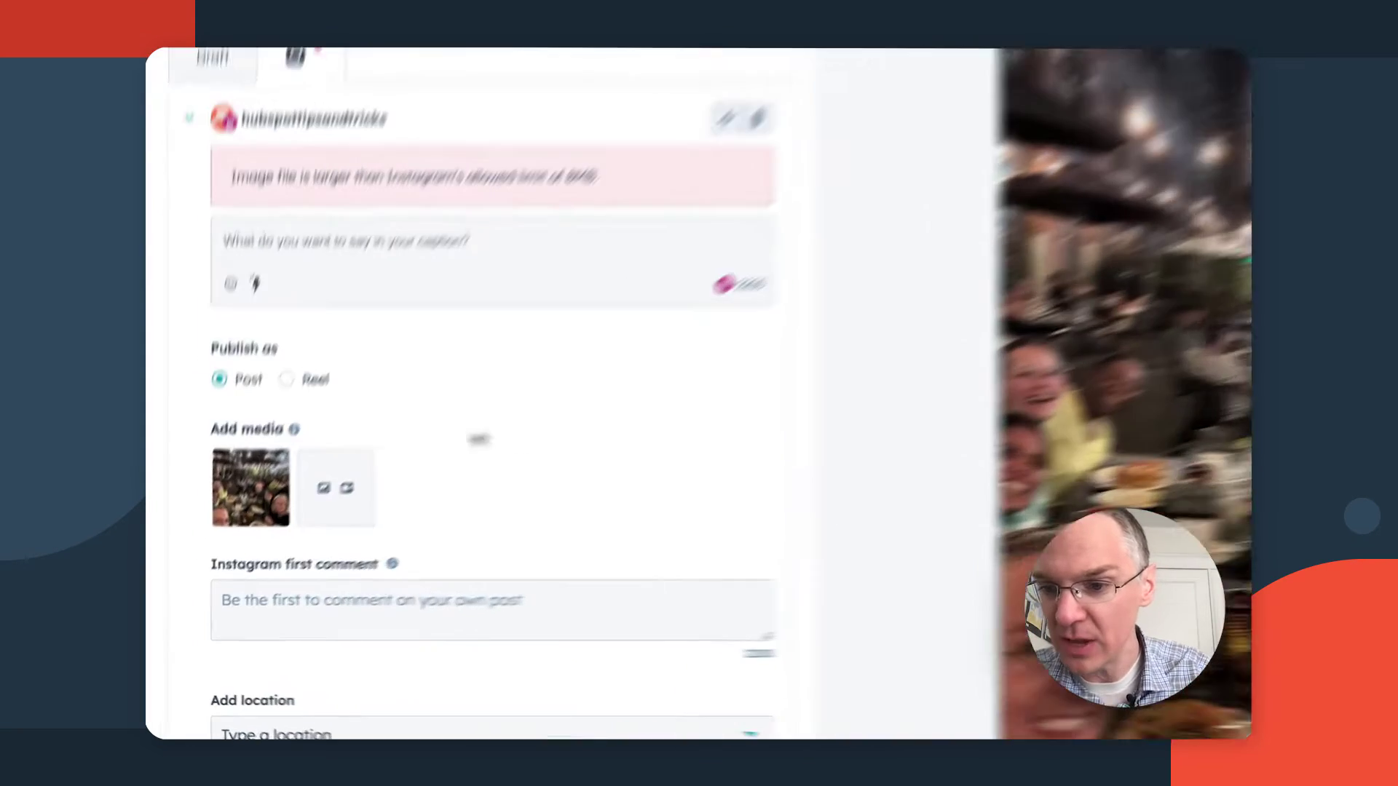
Step: Place an Instagram account tag on the photo at the blonde woman right of the table
mouse_move(216, 555)
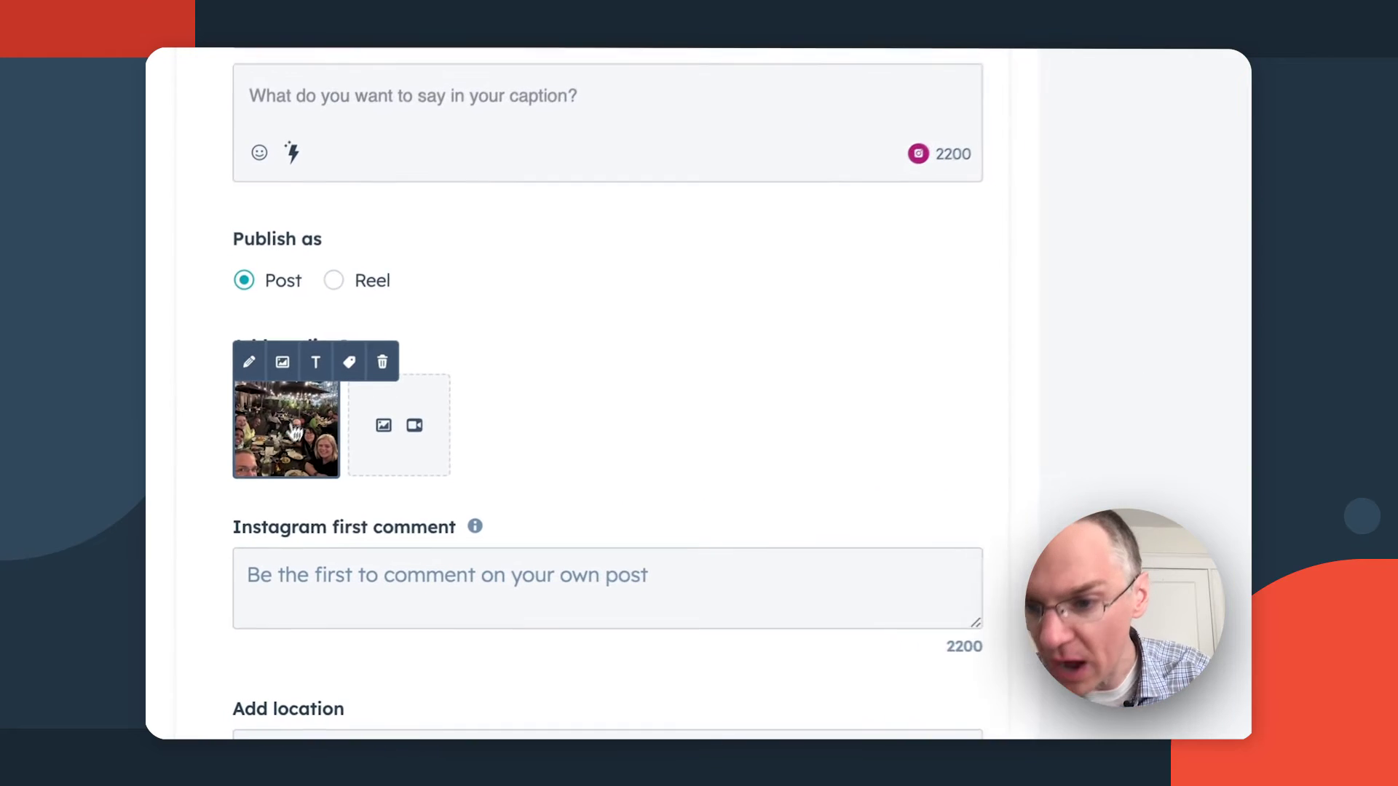
left_click(355, 354)
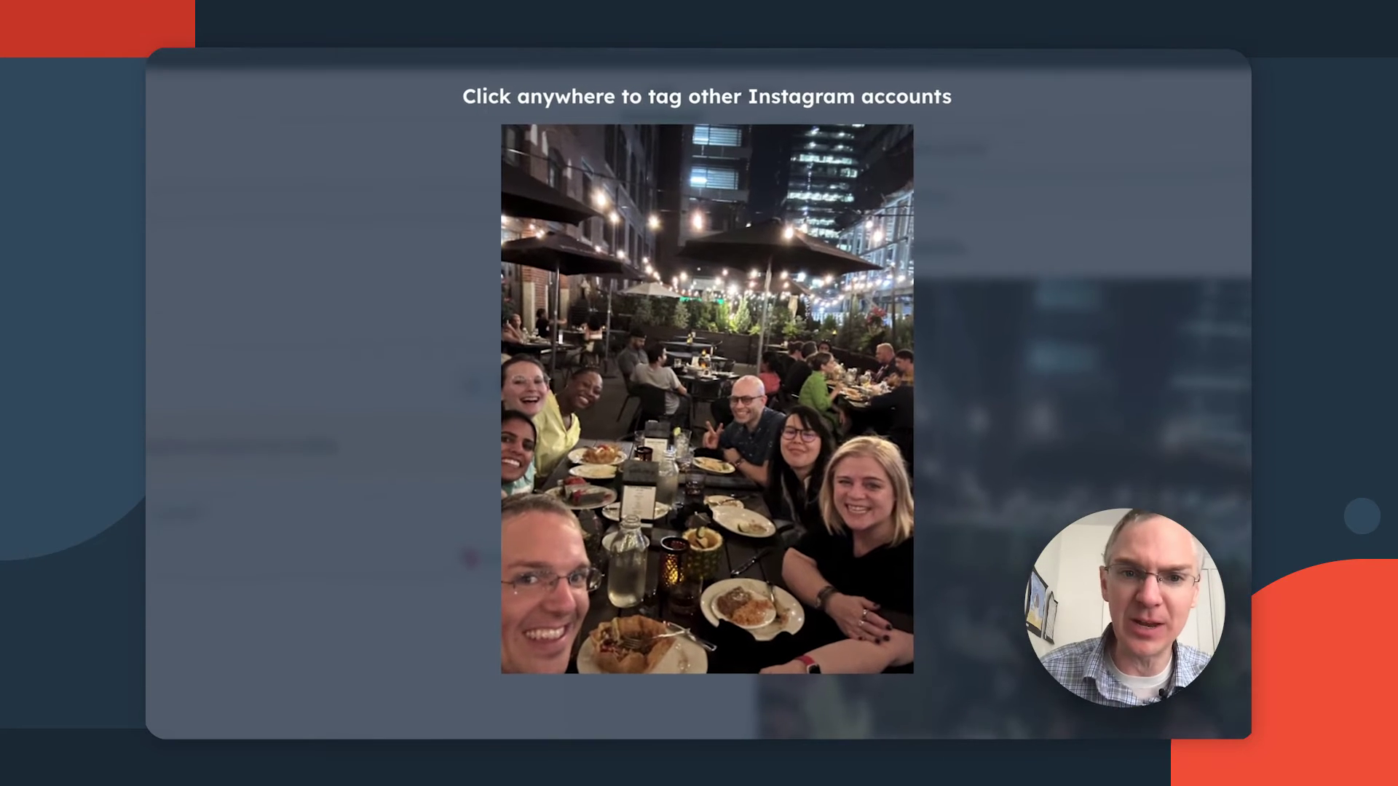
left_click(854, 504)
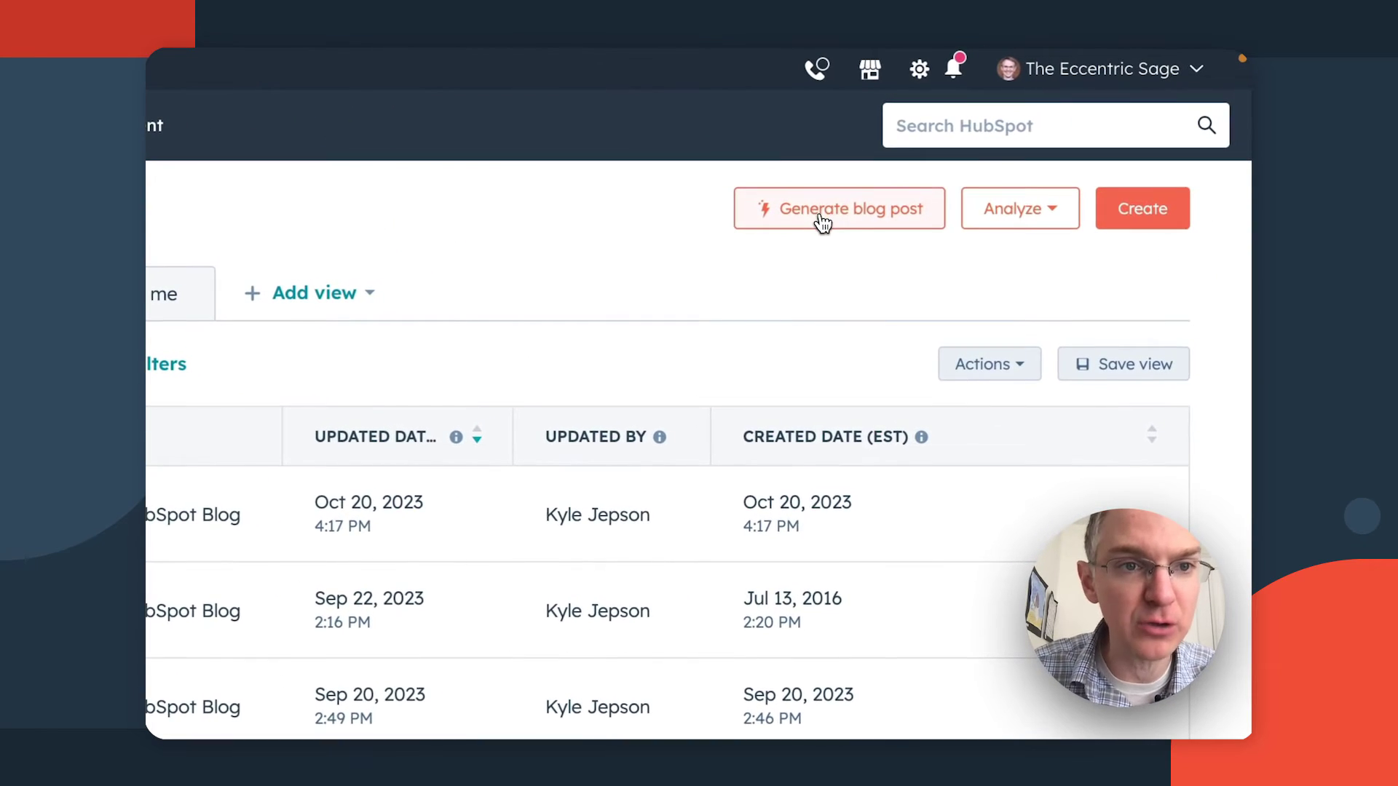
Step: Generate the AI blog post 'Create Engaging Content for Free with AI' from the AI content-creation idea
left_click(822, 222)
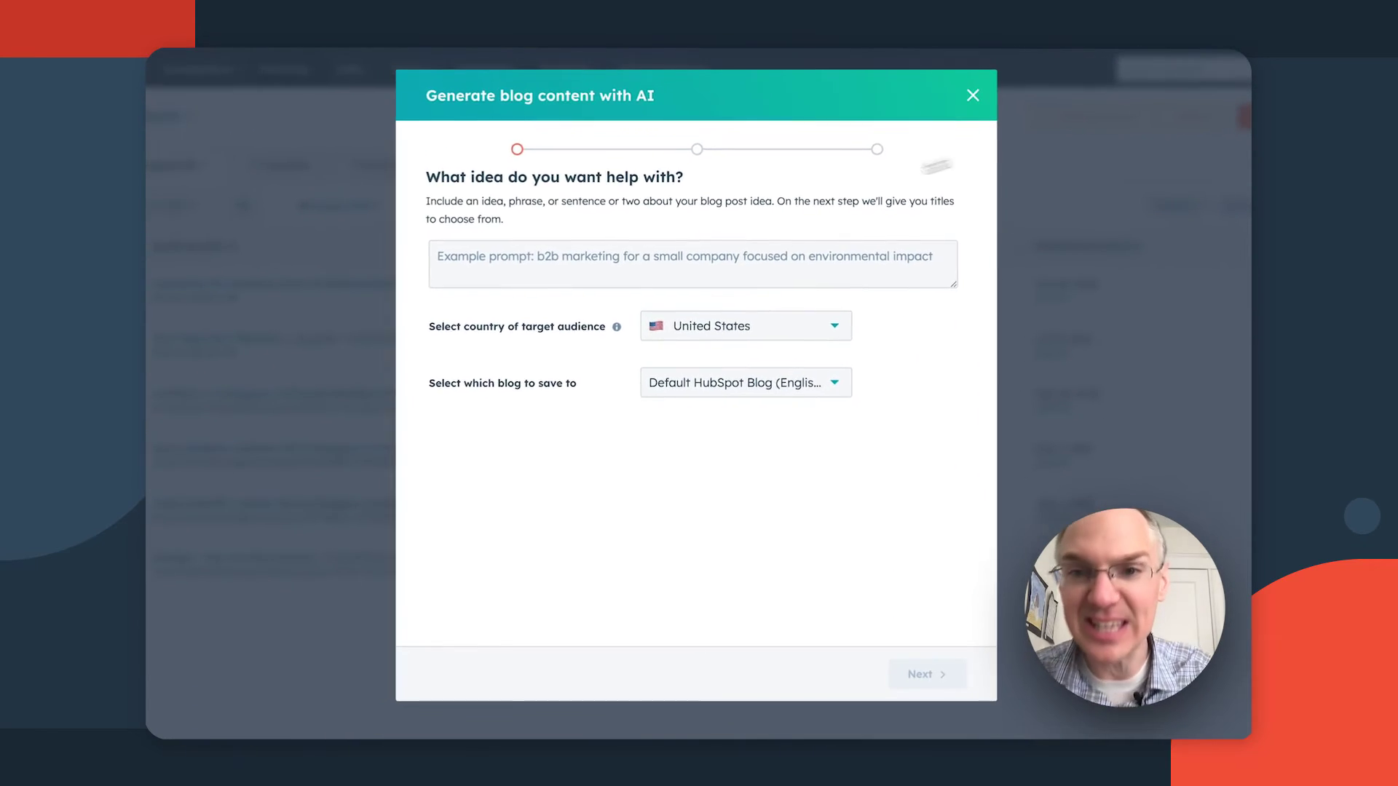
left_click(639, 258)
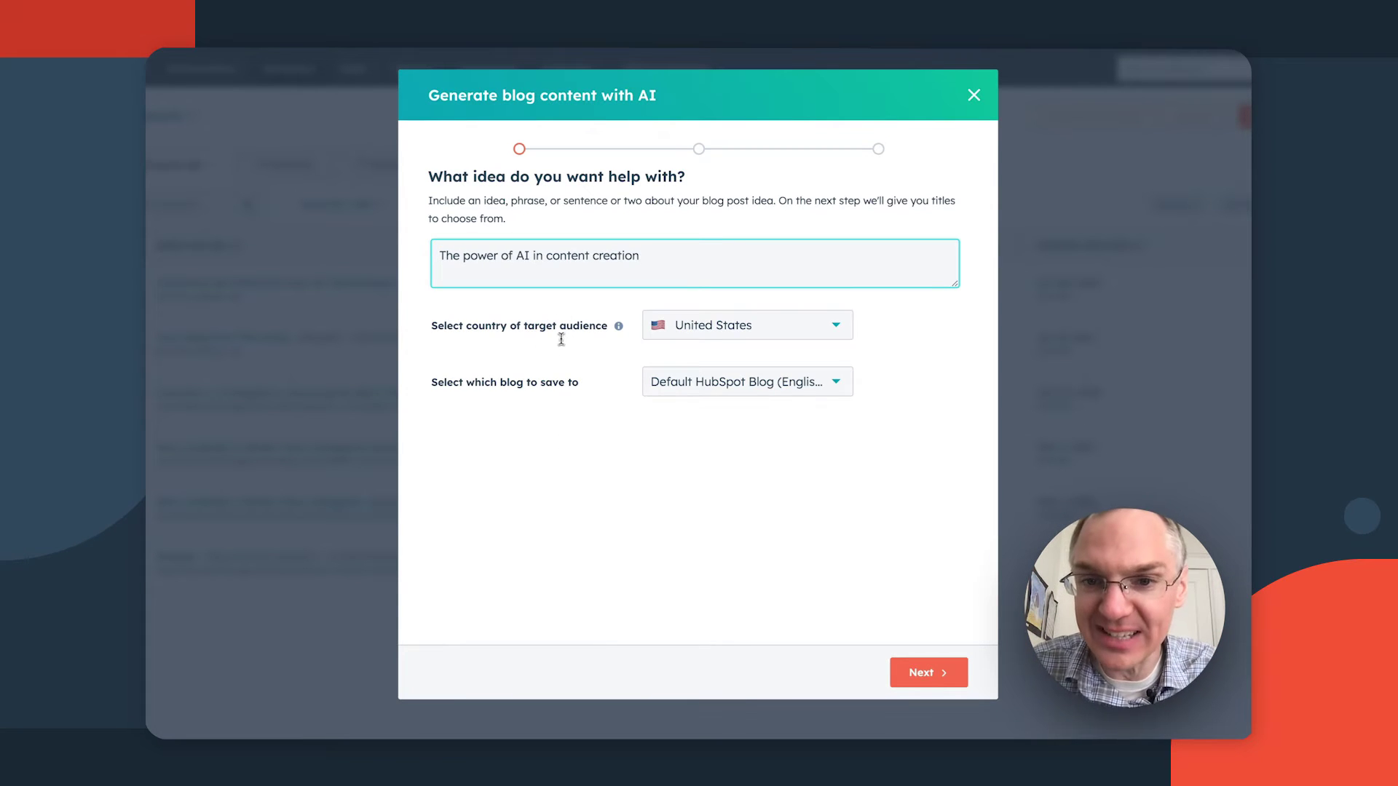
left_click(917, 683)
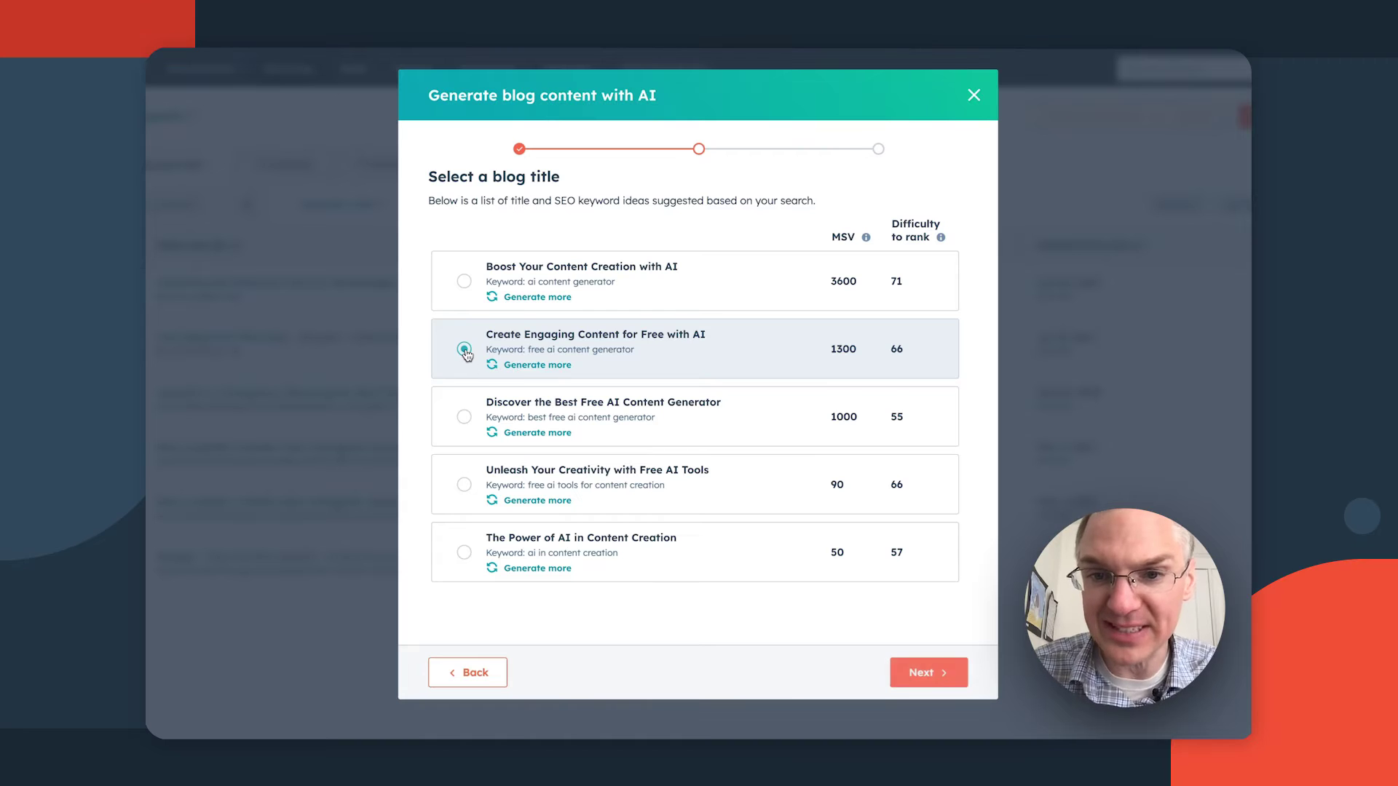
left_click(919, 679)
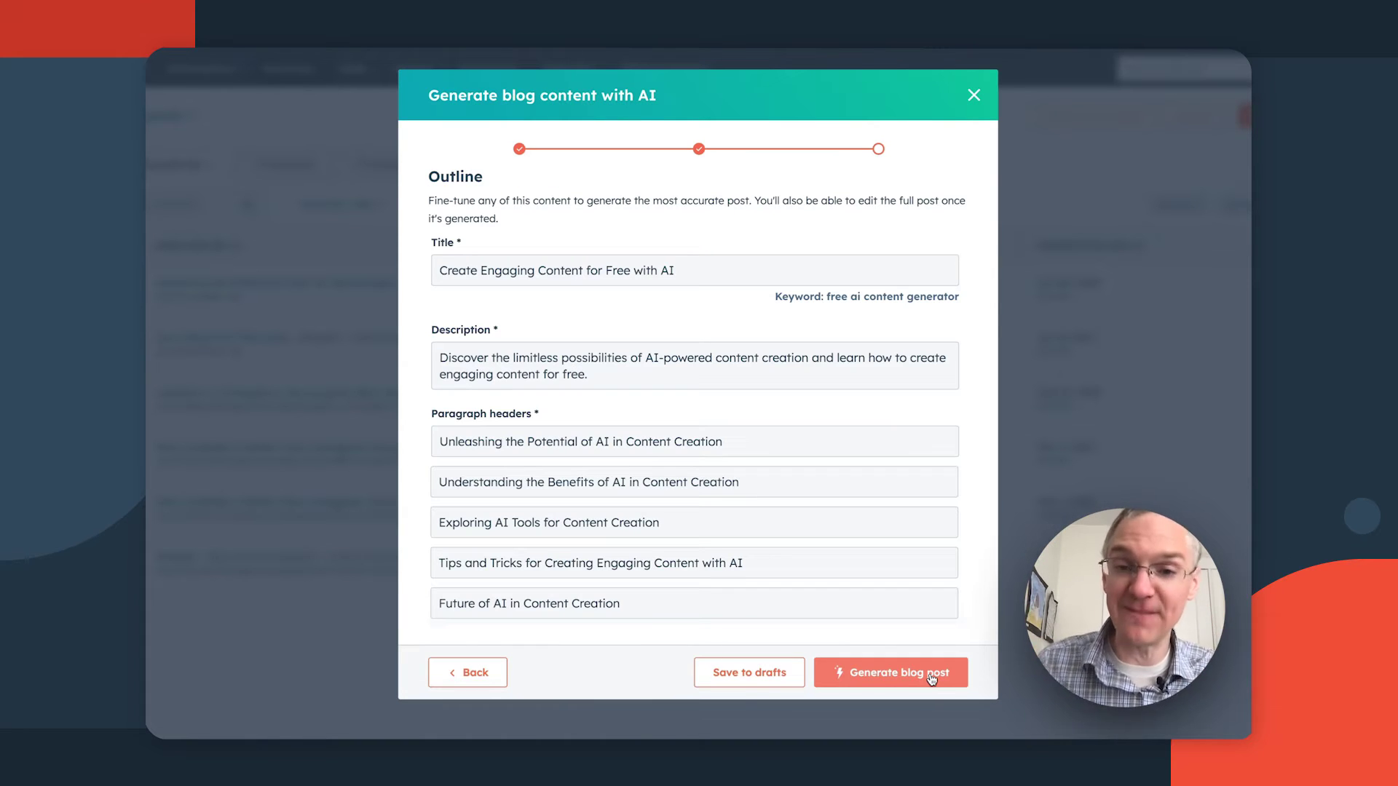
scroll(858, 535, "down", 1)
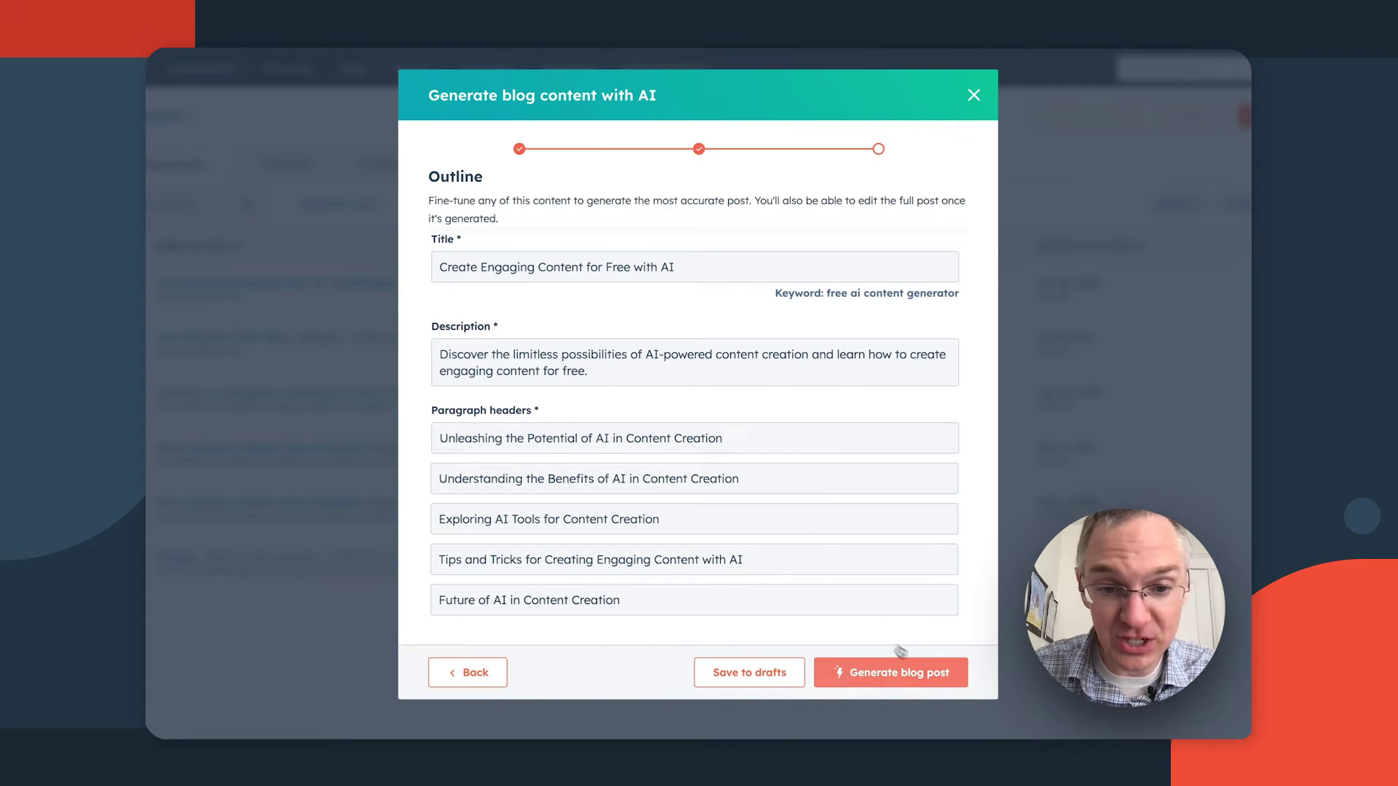
left_click(921, 674)
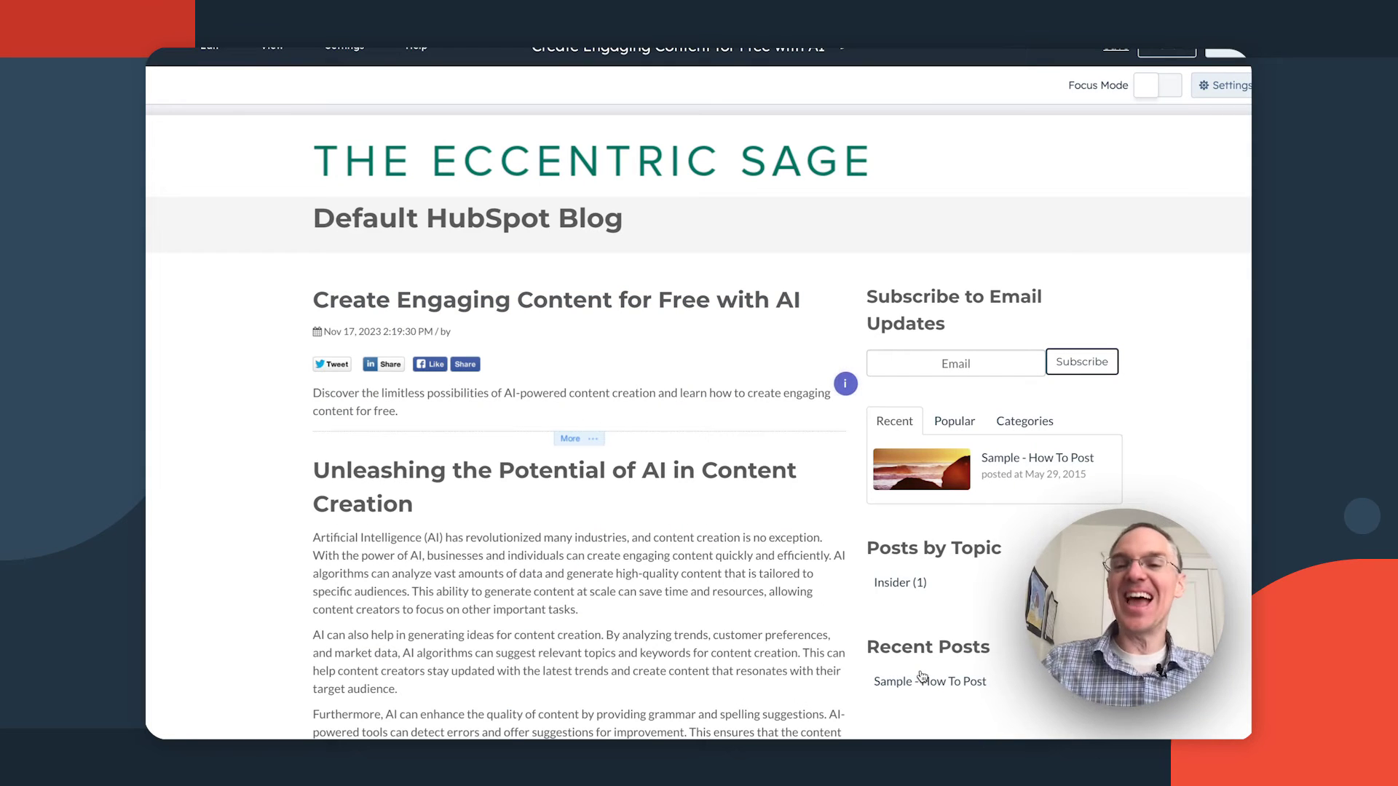
Step: Skim the generated post, then open Call Analytics from the Calls list
scroll(781, 564, "down", 10)
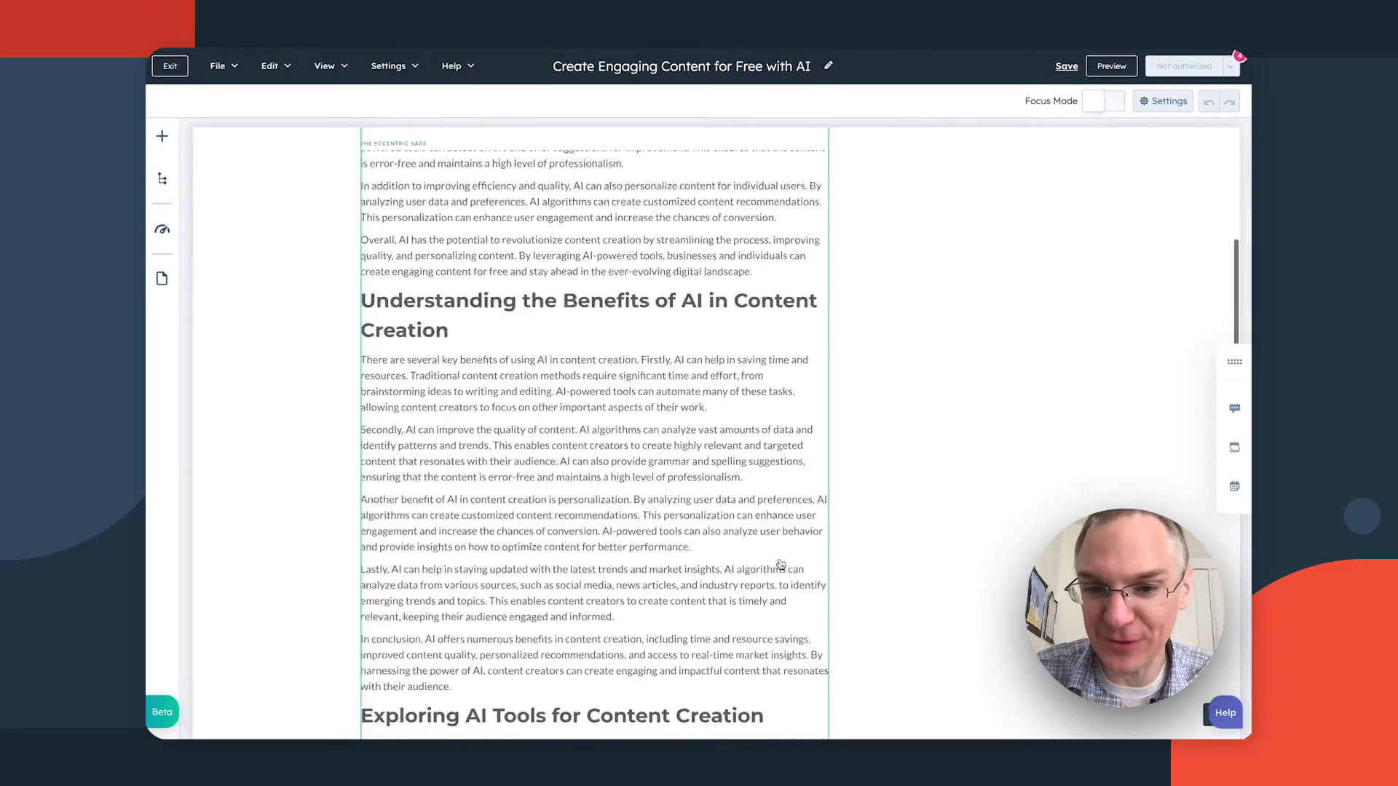
scroll(781, 565, "down", 15)
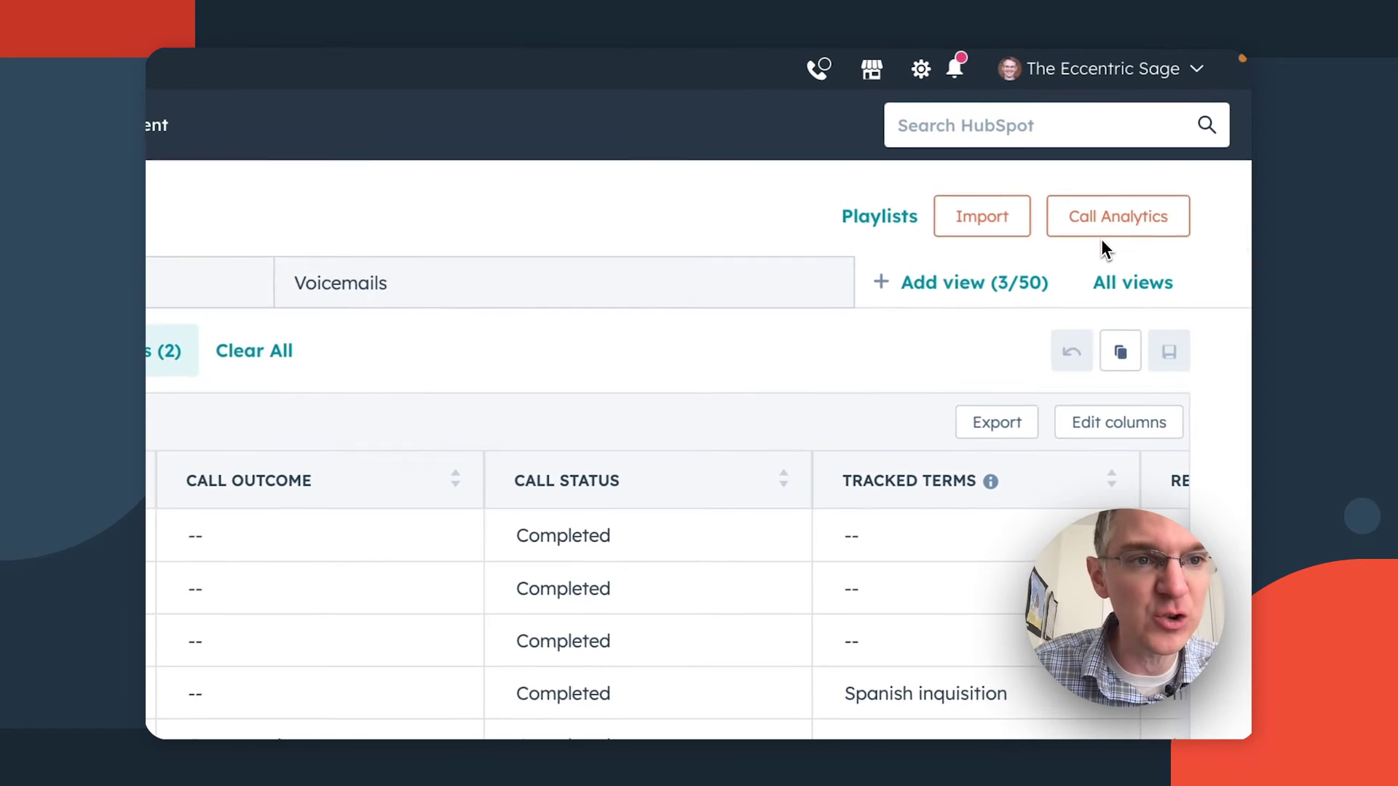
left_click(1109, 240)
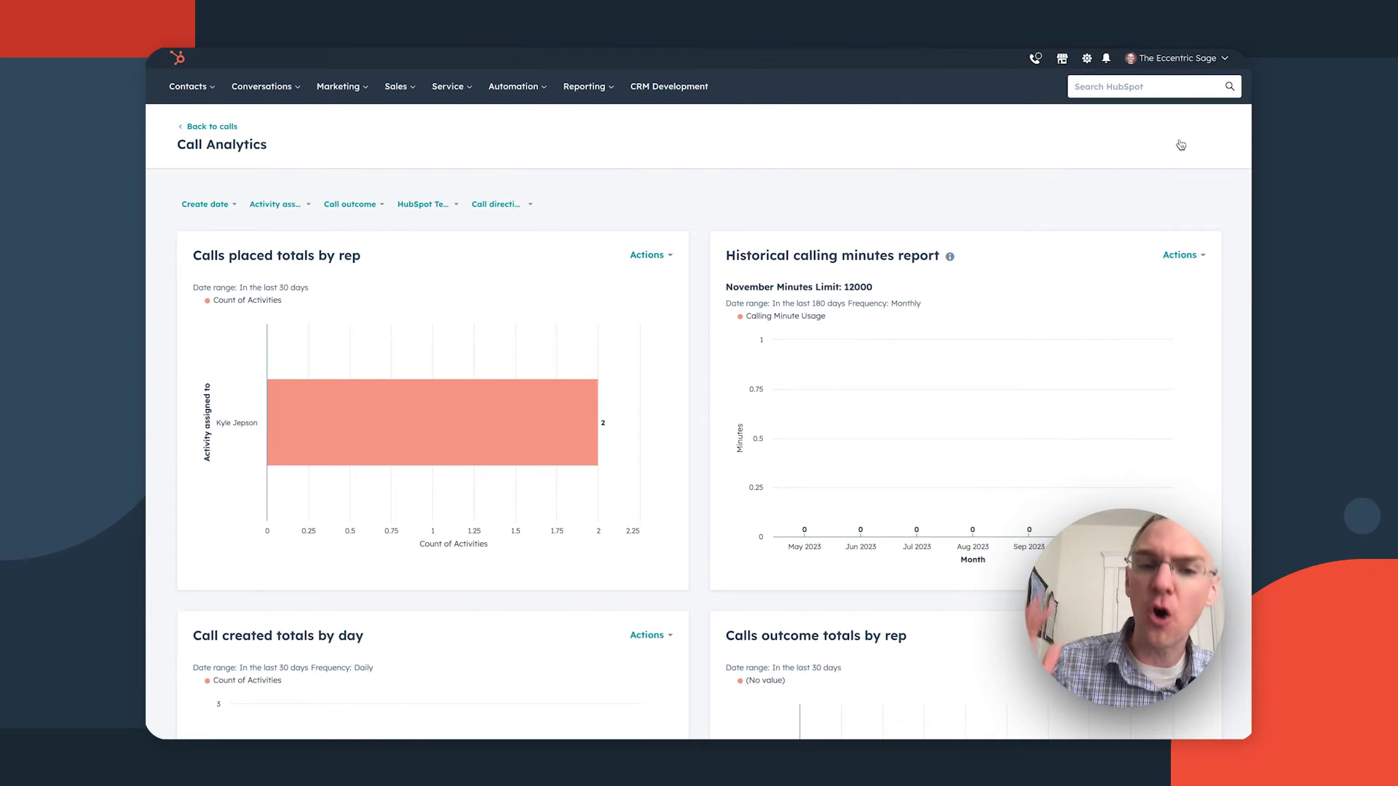
Step: Scroll down through the Call Analytics report charts
scroll(702, 282, "down", 7)
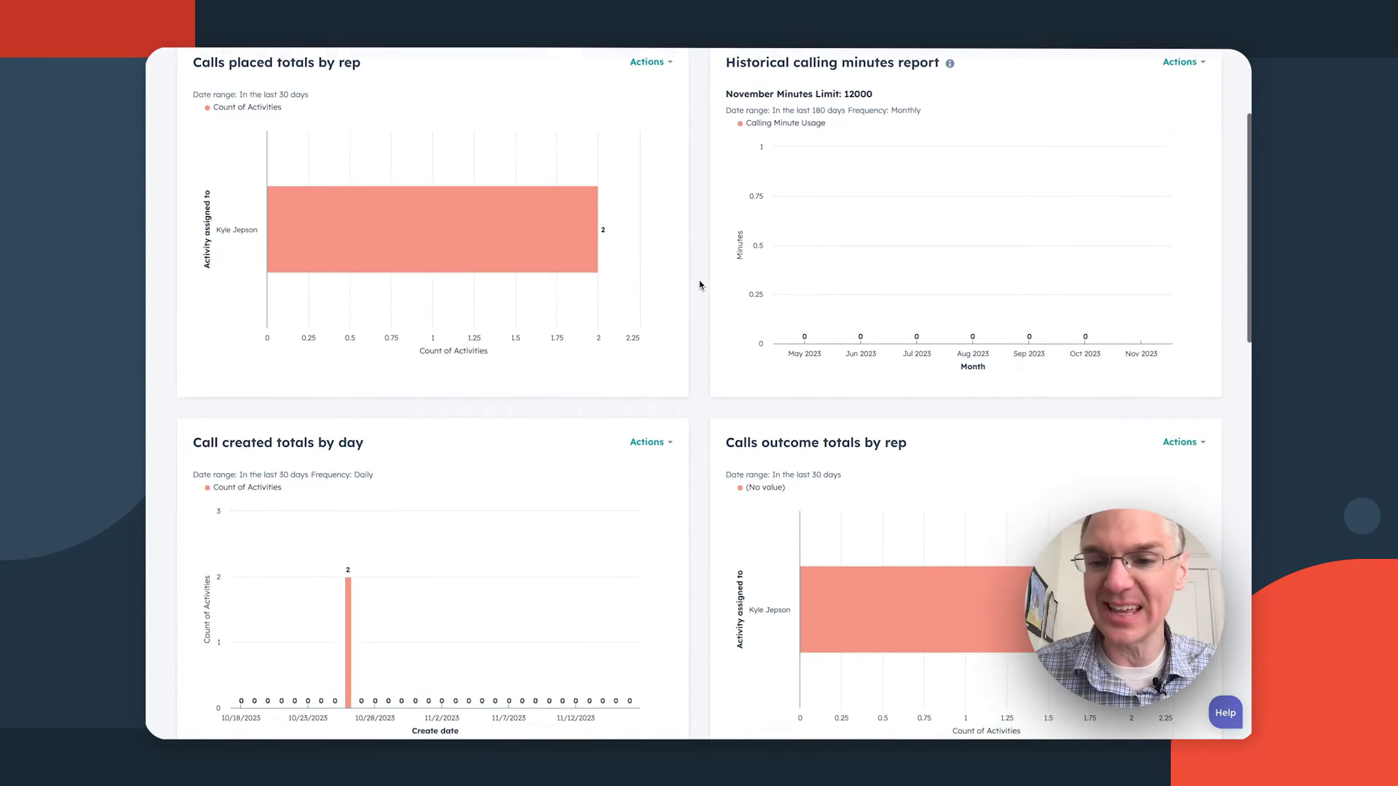
scroll(699, 285, "down", 6)
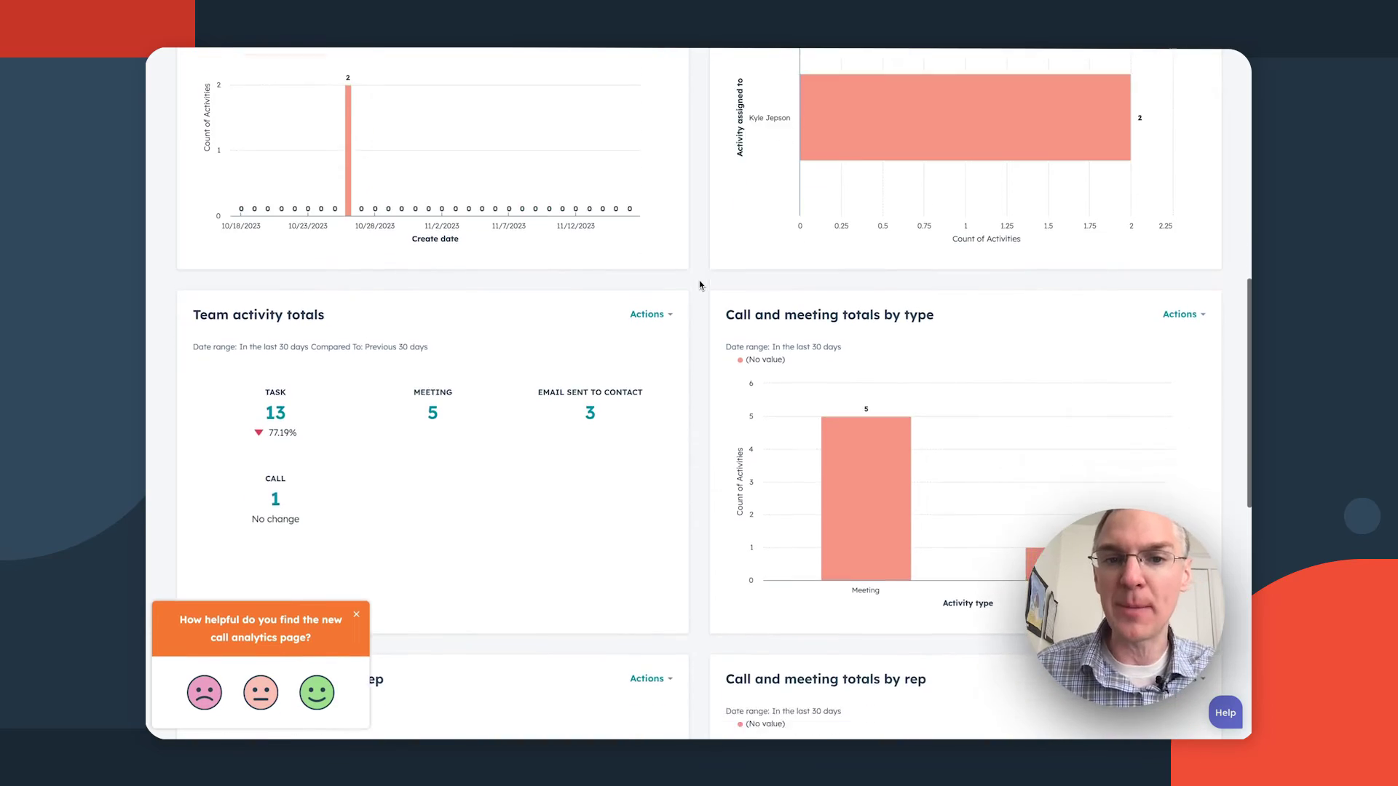
scroll(700, 285, "down", 6)
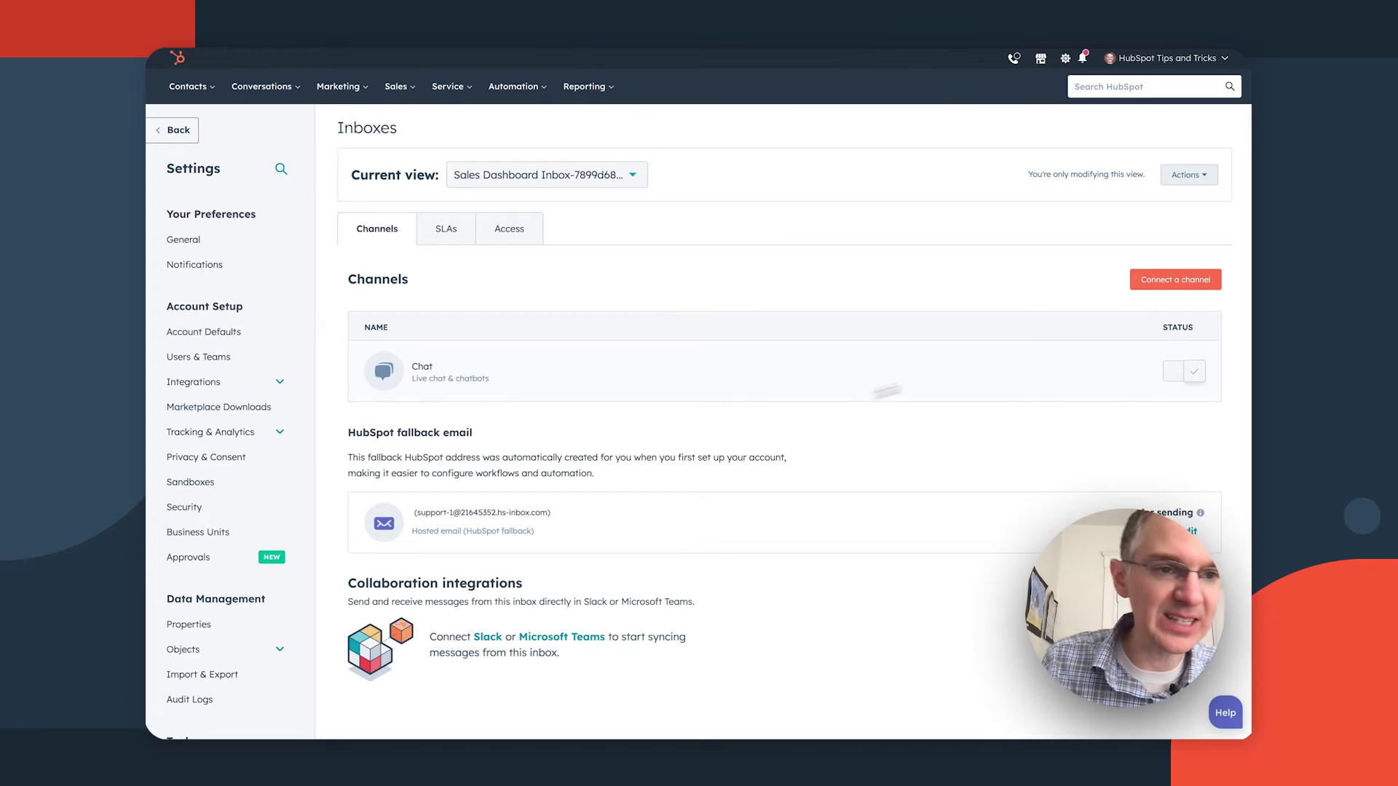
Step: Start connecting a Calling channel with a newly generated United States number
left_click(1153, 284)
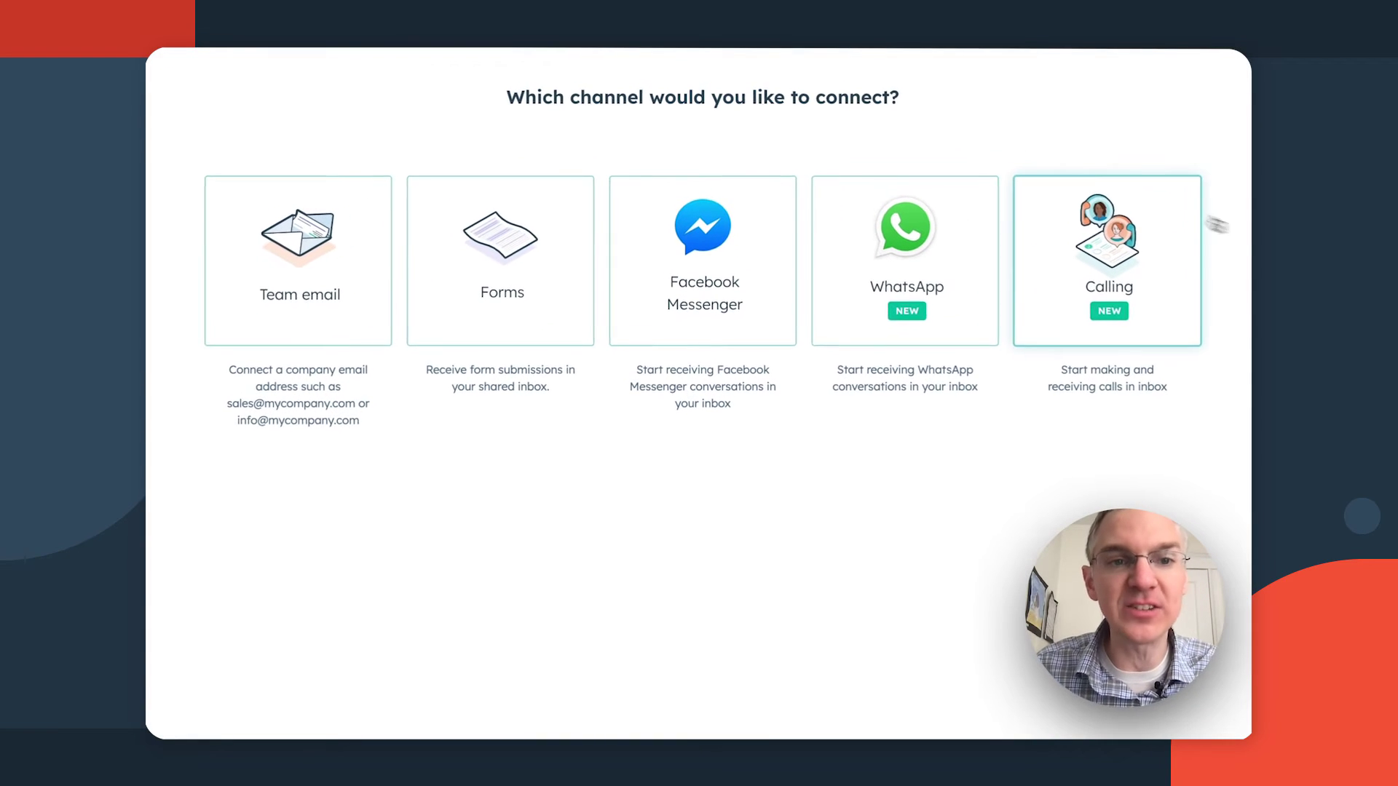
left_click(1133, 273)
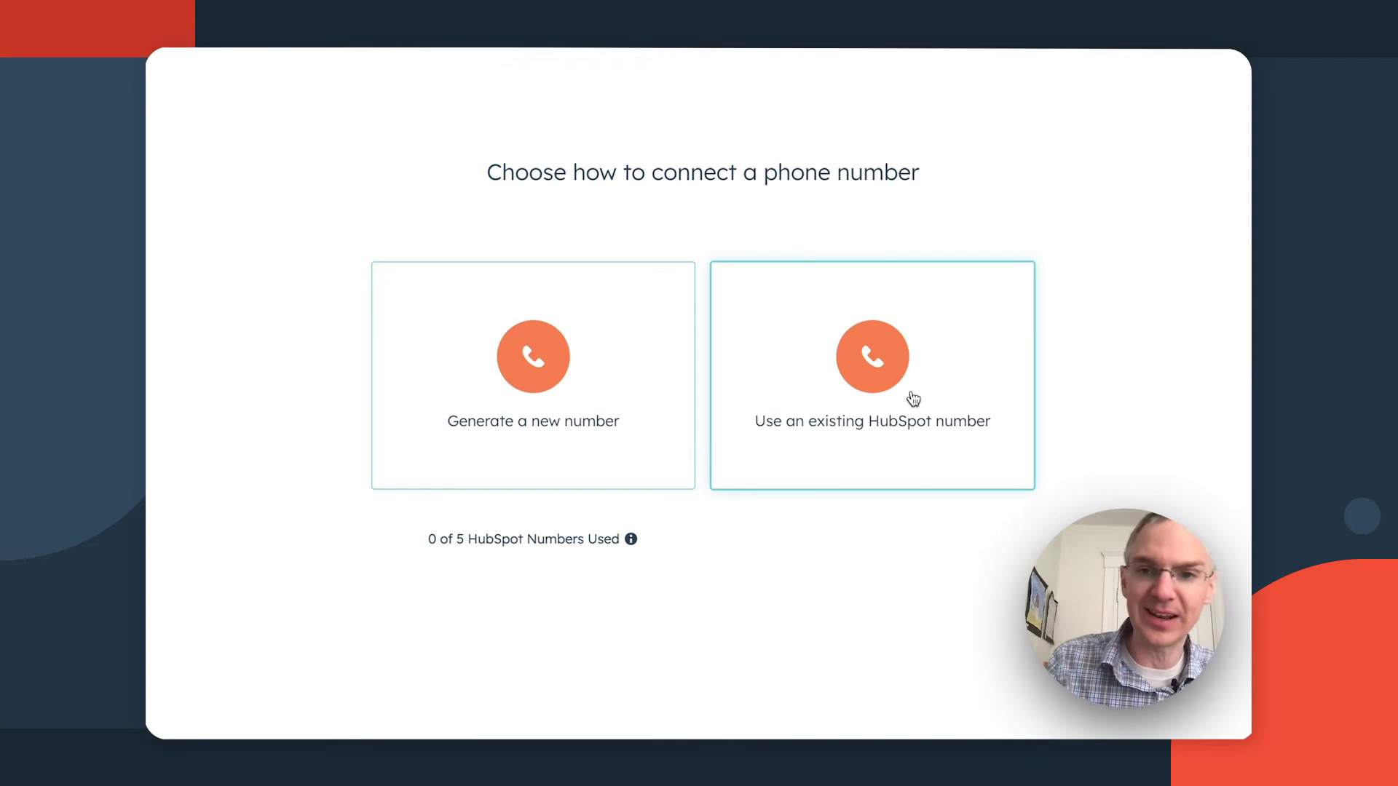
left_click(543, 370)
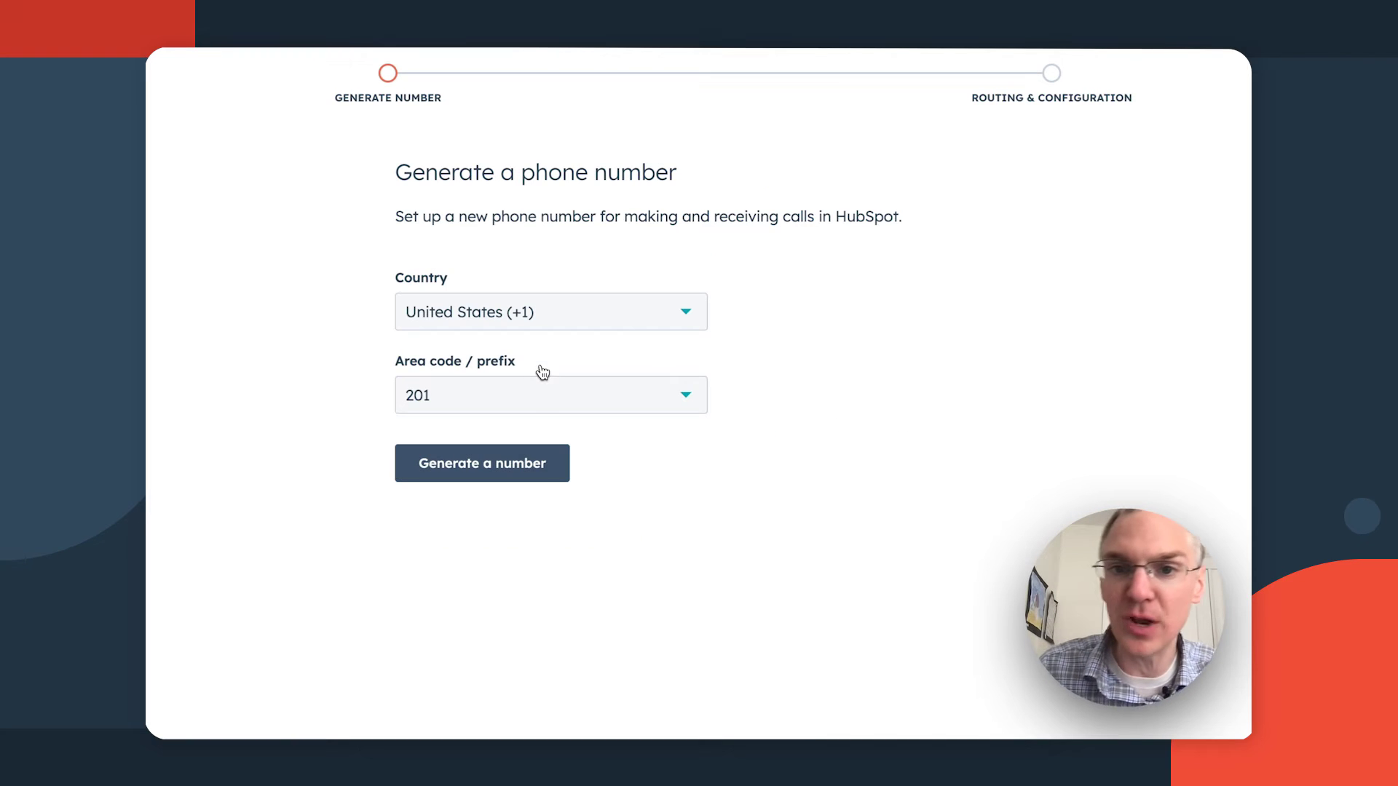
left_click(624, 326)
left_click(632, 323)
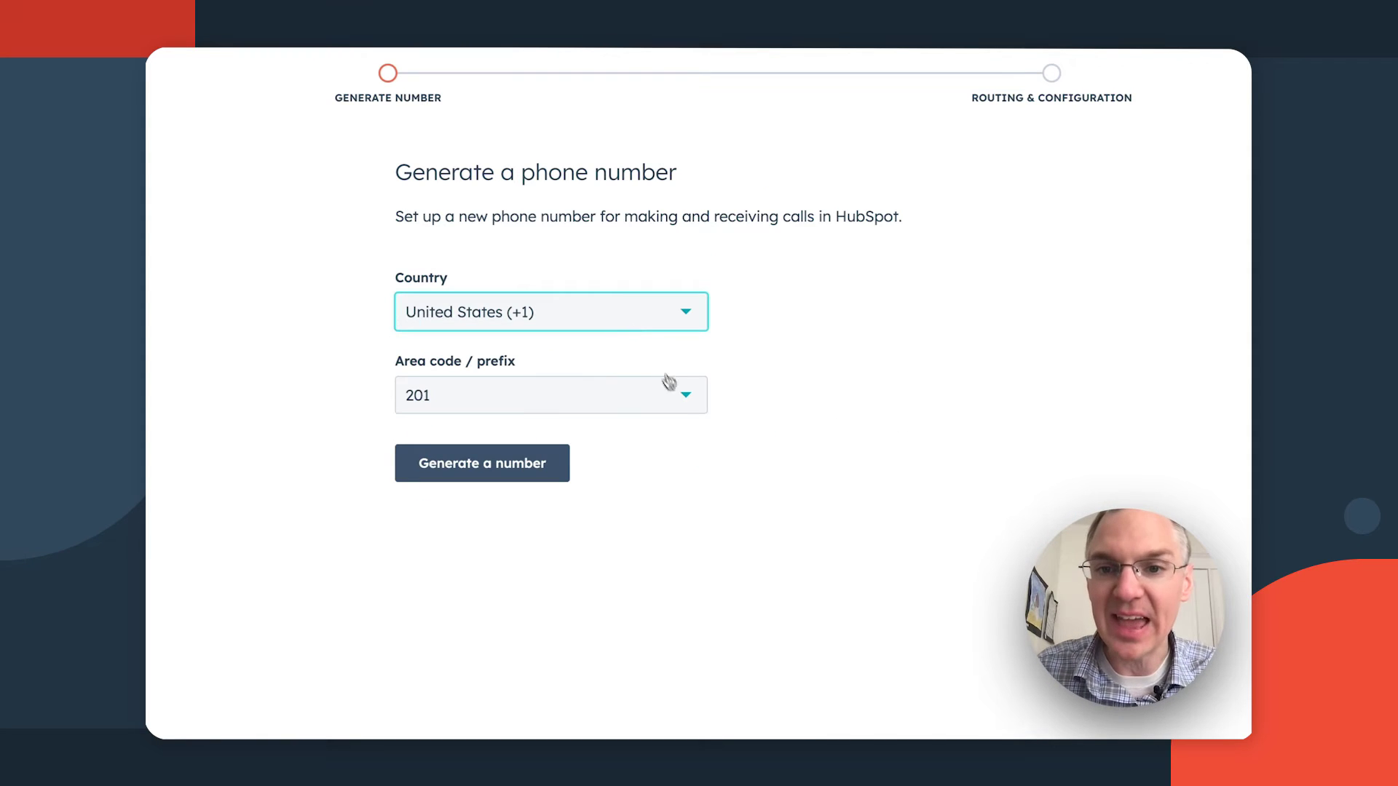
Step: Generate a number with Massachusetts area code 339 and continue to its routing setup
left_click(683, 397)
type("mas")
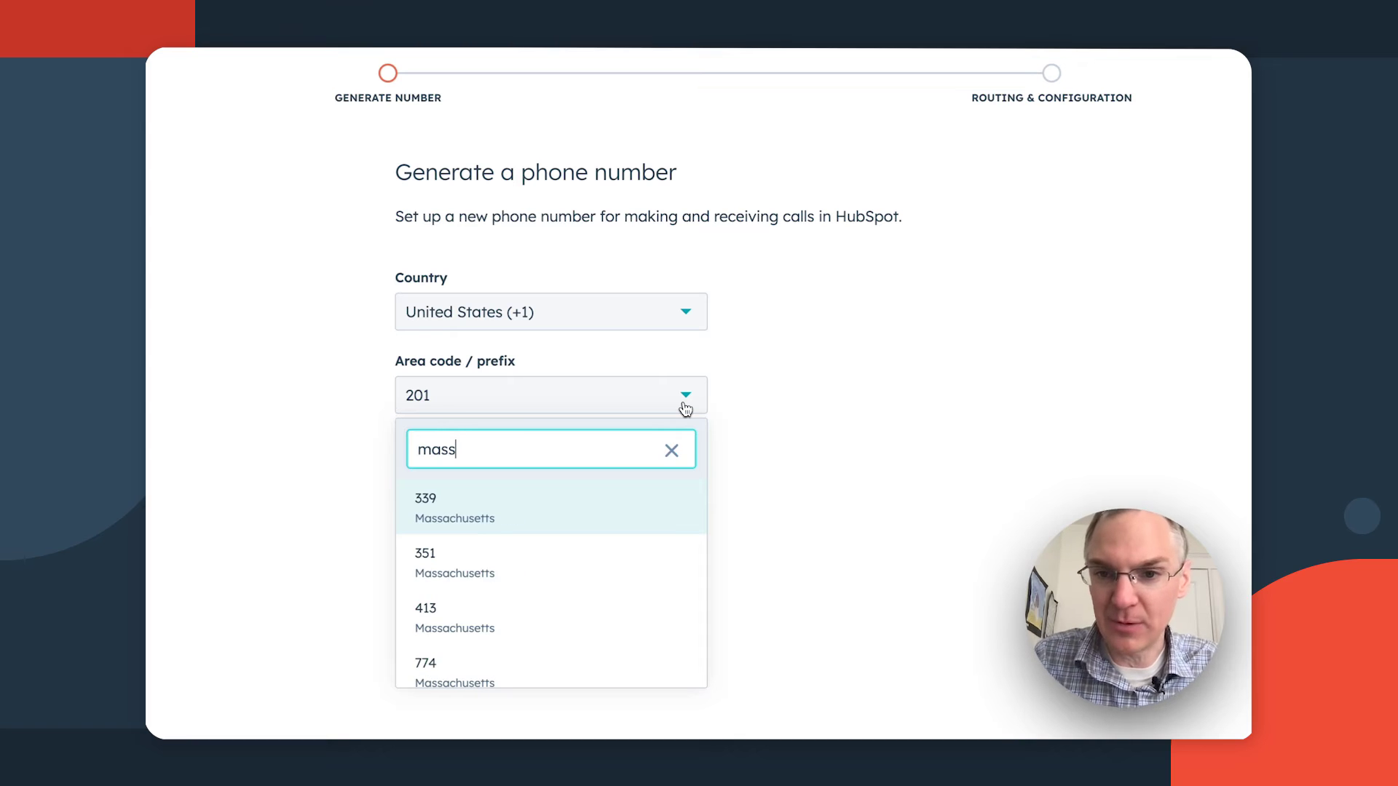
type("s")
left_click(575, 489)
left_click(530, 485)
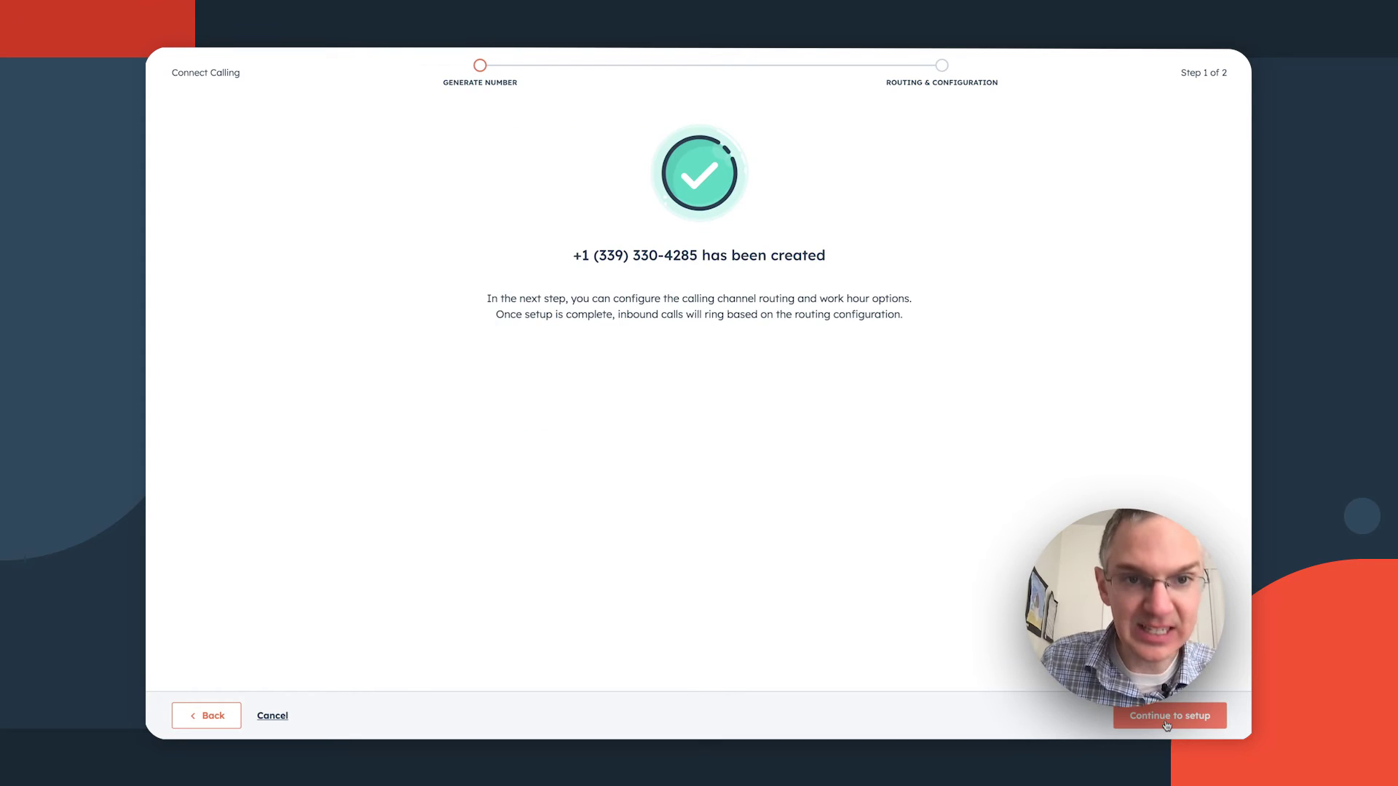
left_click(1165, 717)
scroll(918, 405, "down", 1)
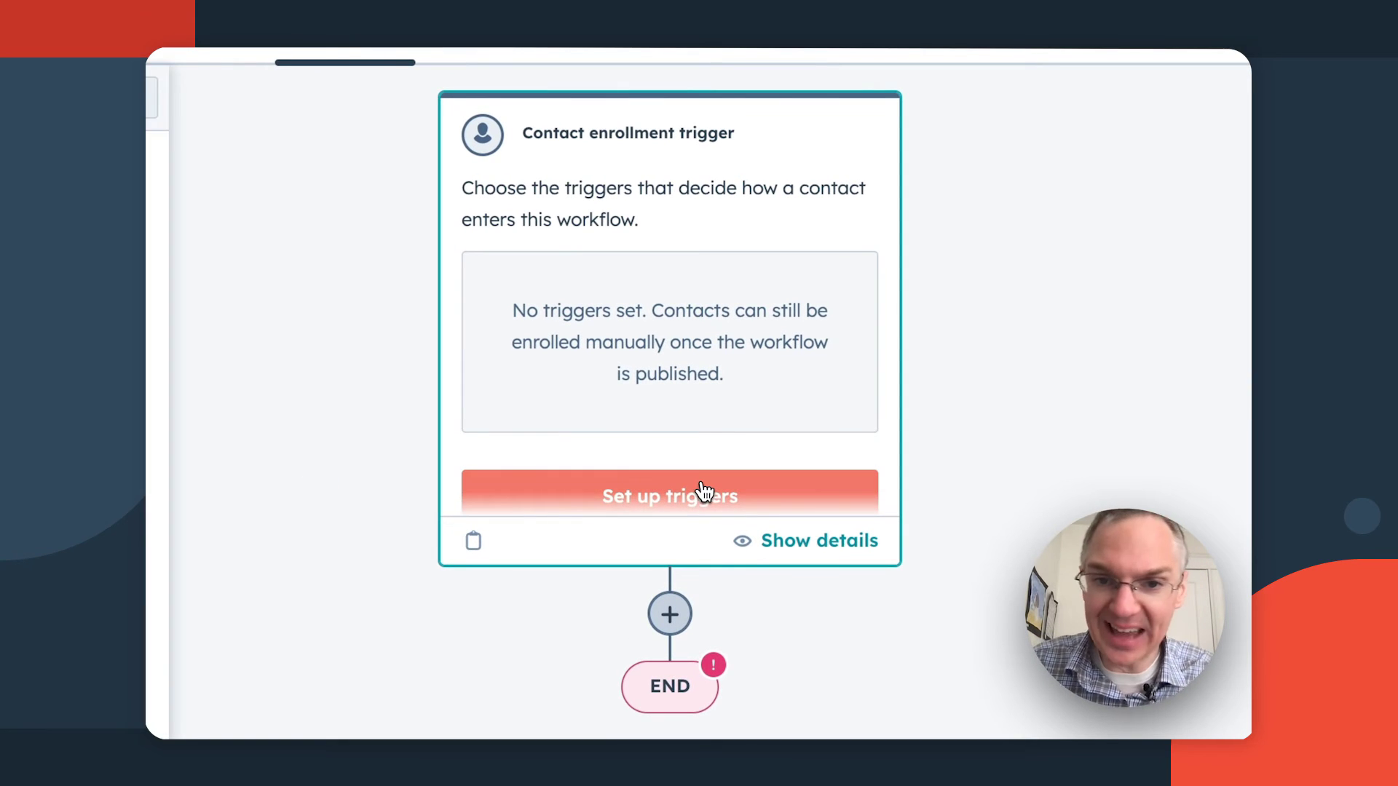
Step: Use a webhook trigger with a new event named 'Webhook' and copy its URL for testing
left_click(704, 492)
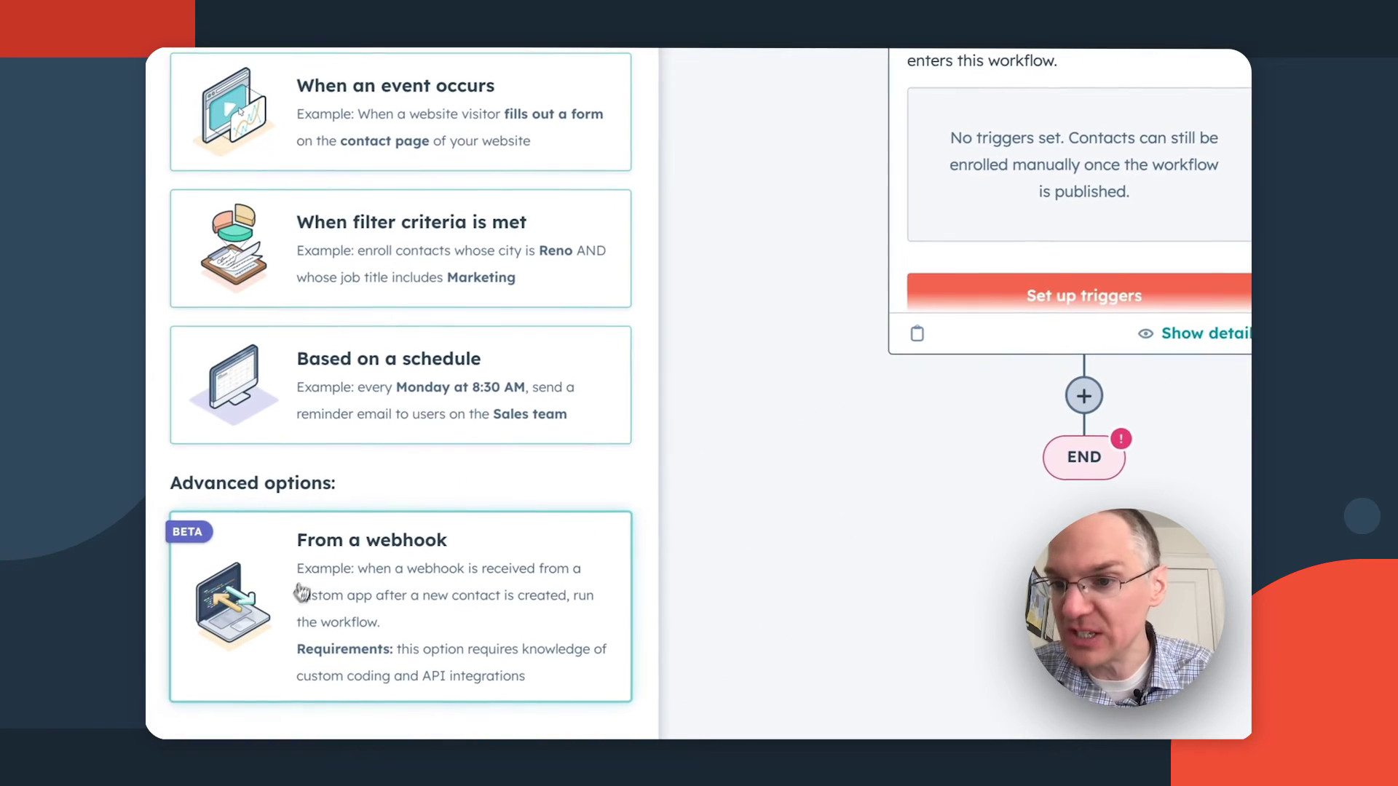
left_click(361, 608)
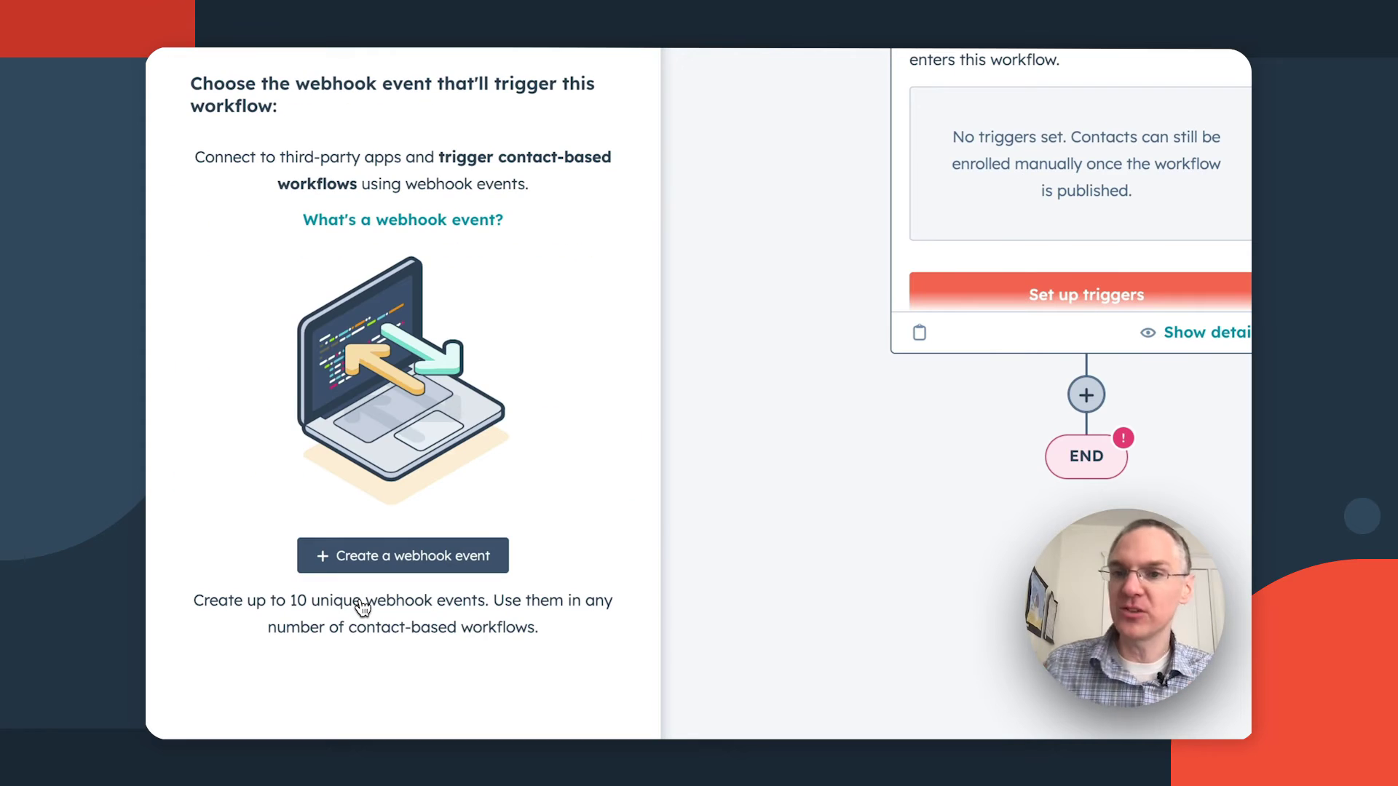
left_click(461, 557)
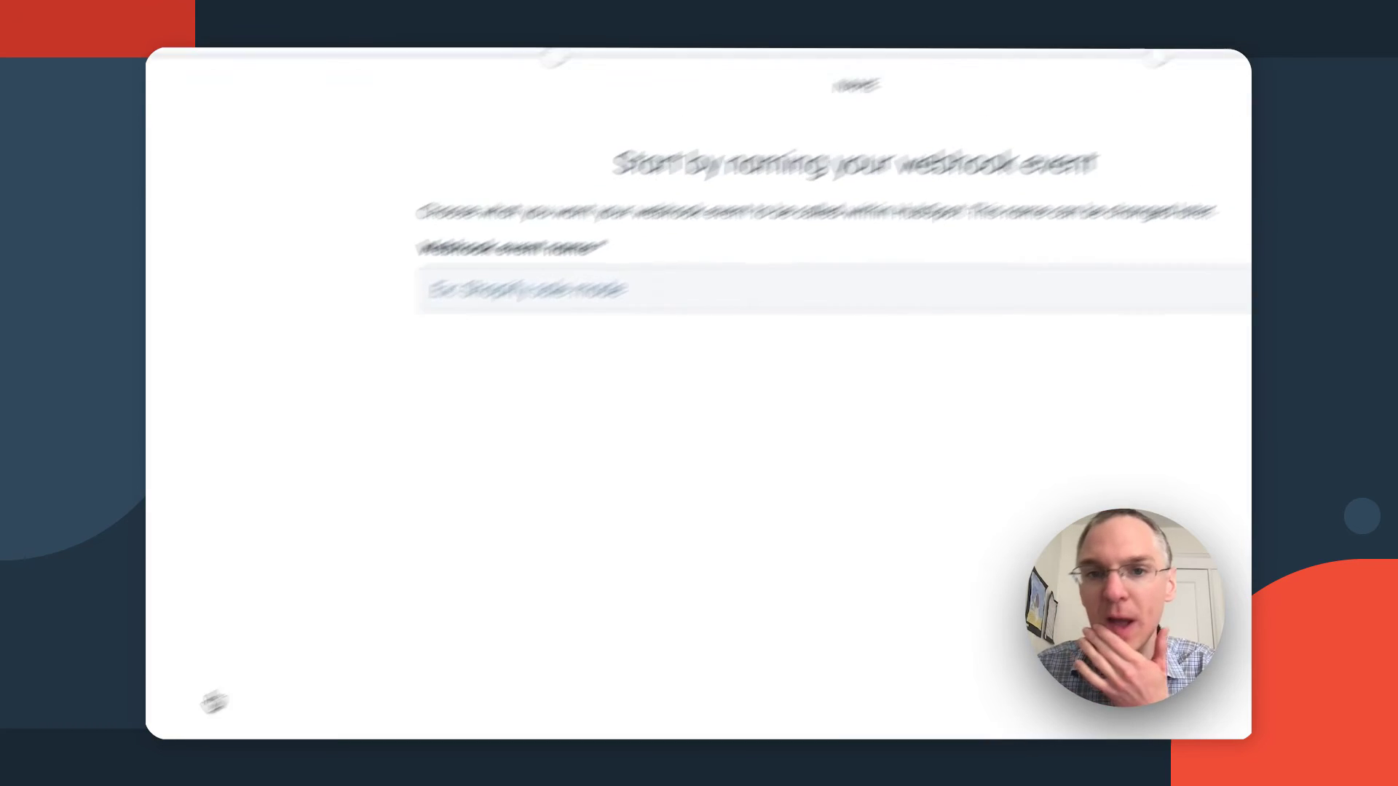
left_click(474, 374)
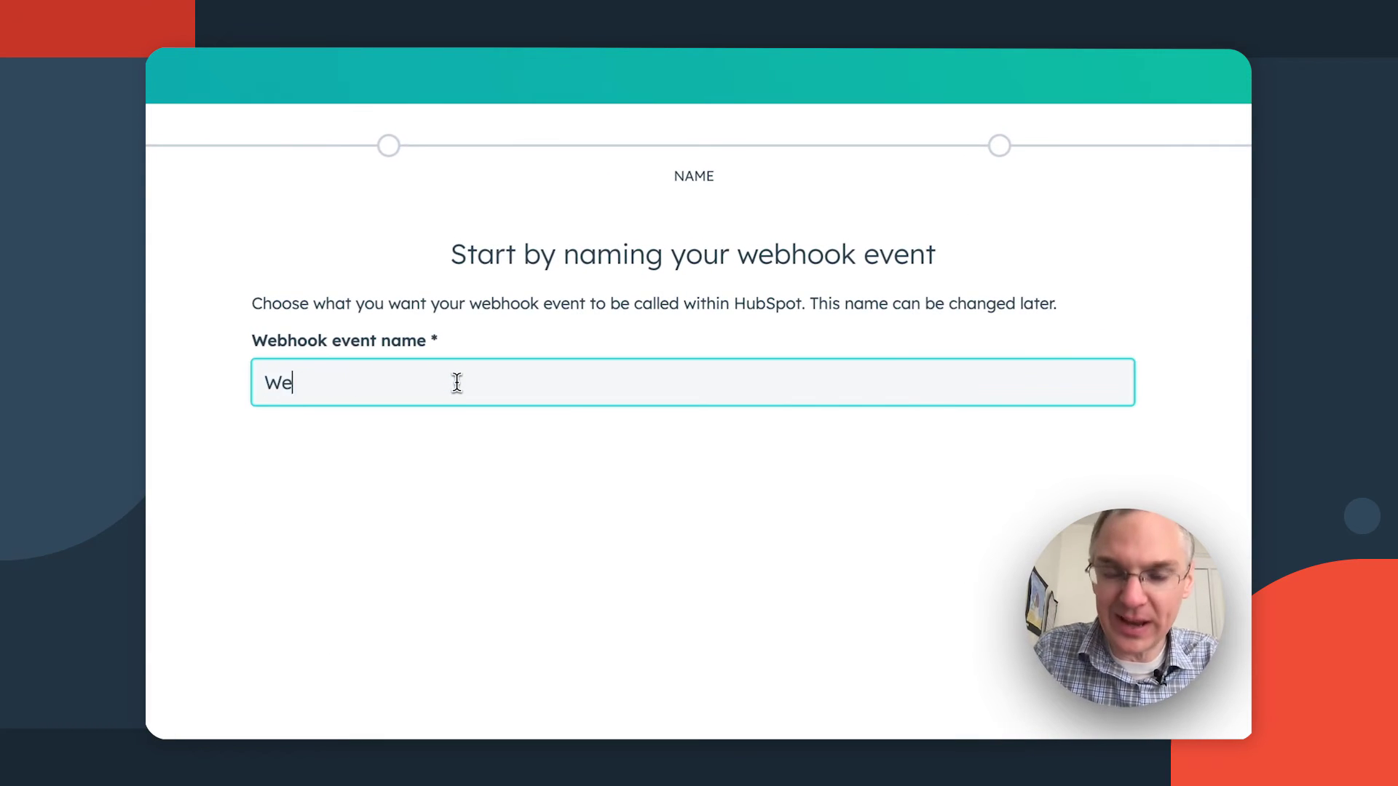
type("Webhook")
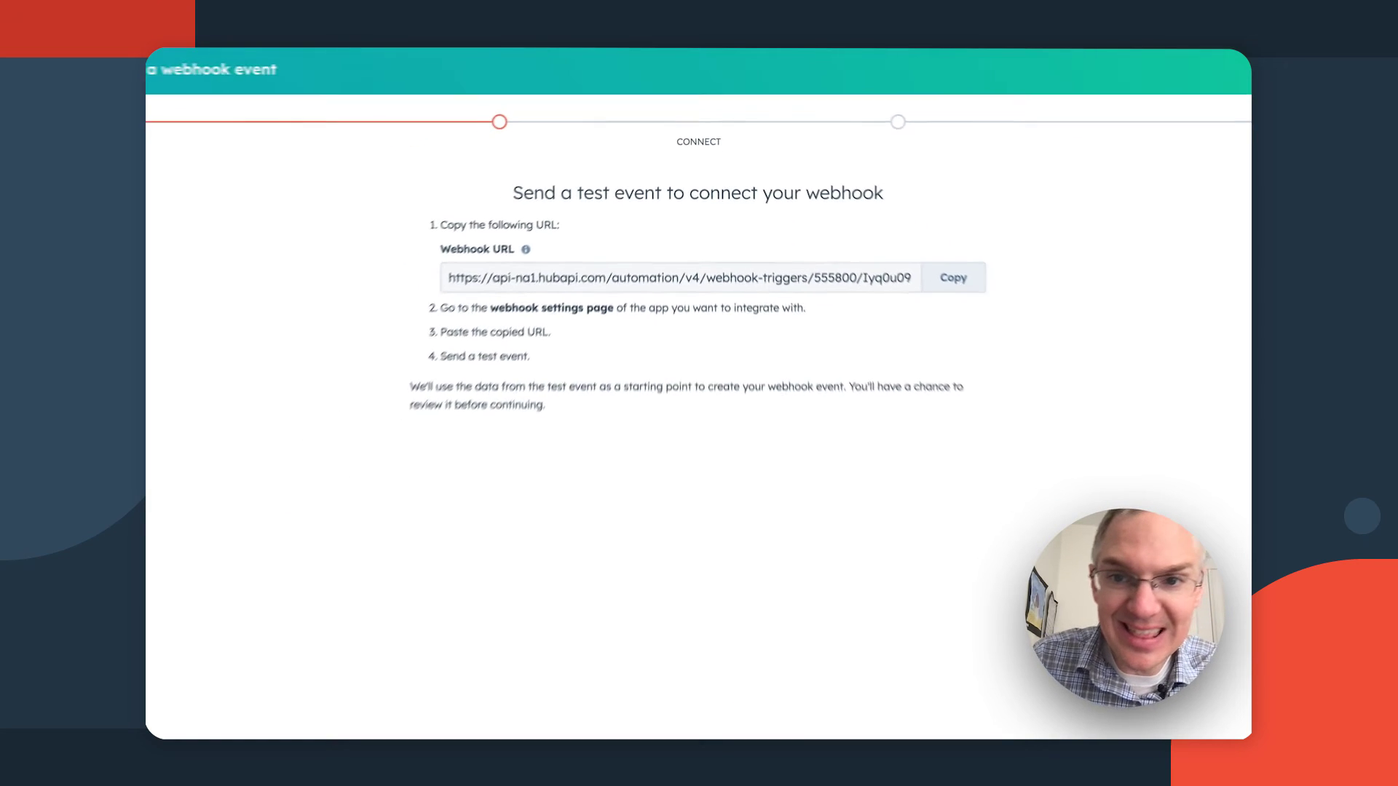
left_click(921, 252)
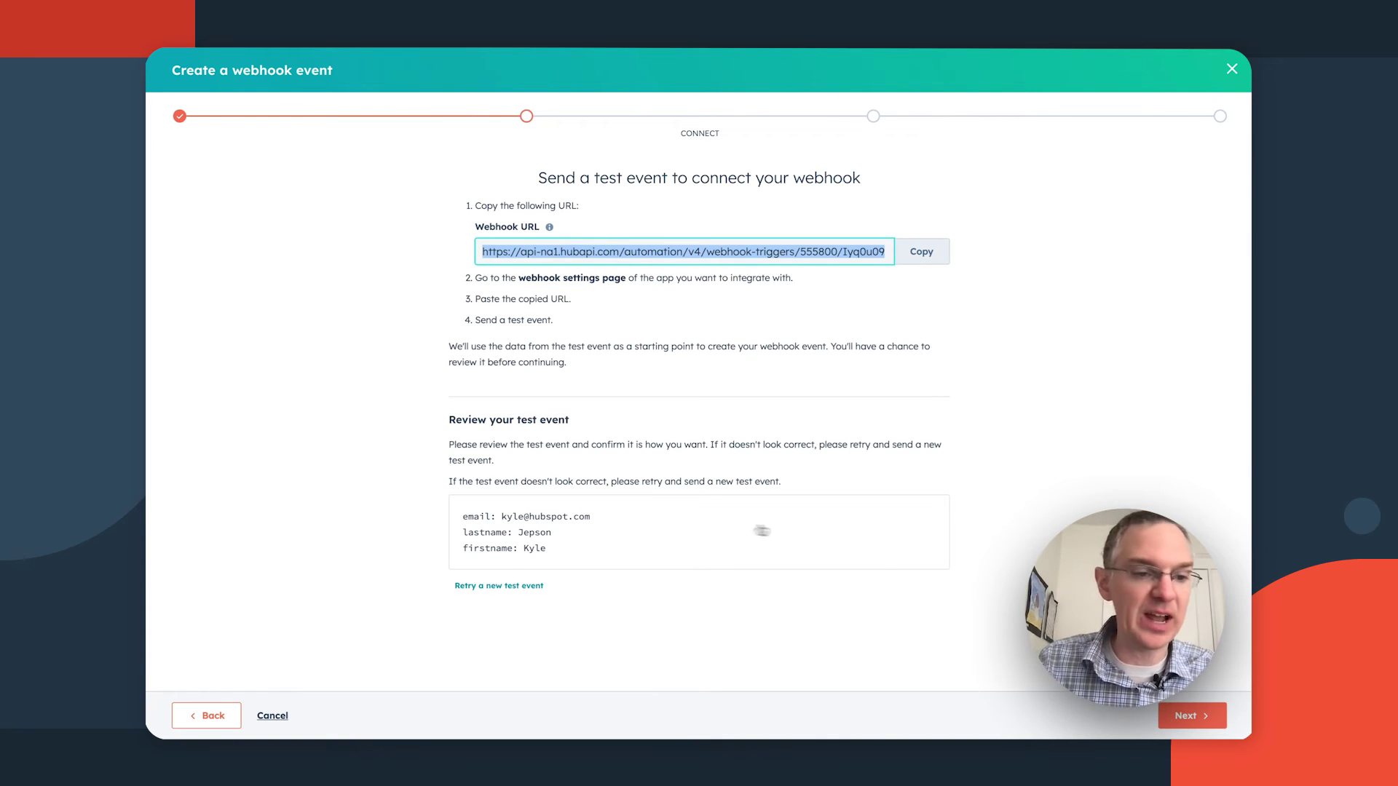
Step: Set the email, lastname and firstname webhook properties to the Text data type
left_click(1189, 727)
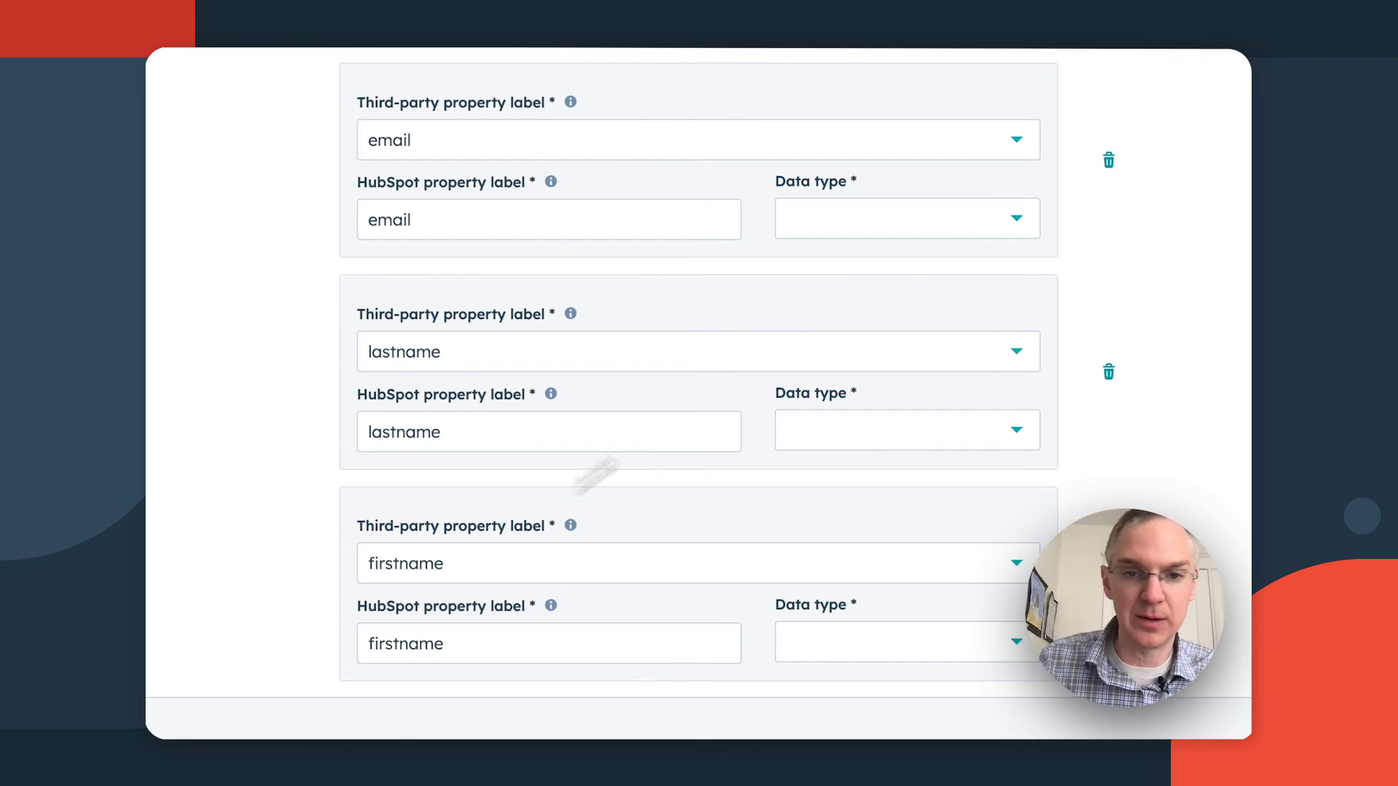
left_click(979, 224)
left_click(924, 269)
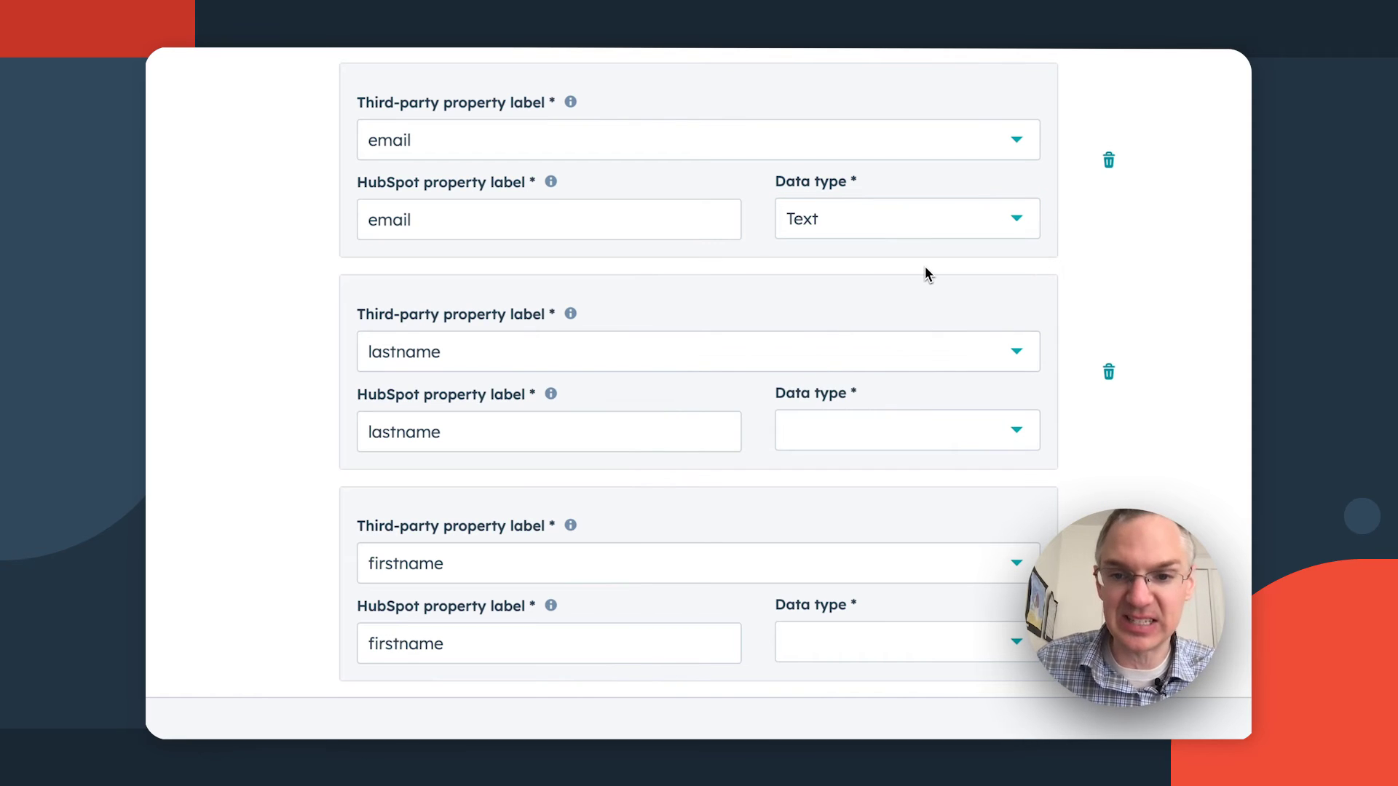
left_click(950, 431)
left_click(905, 481)
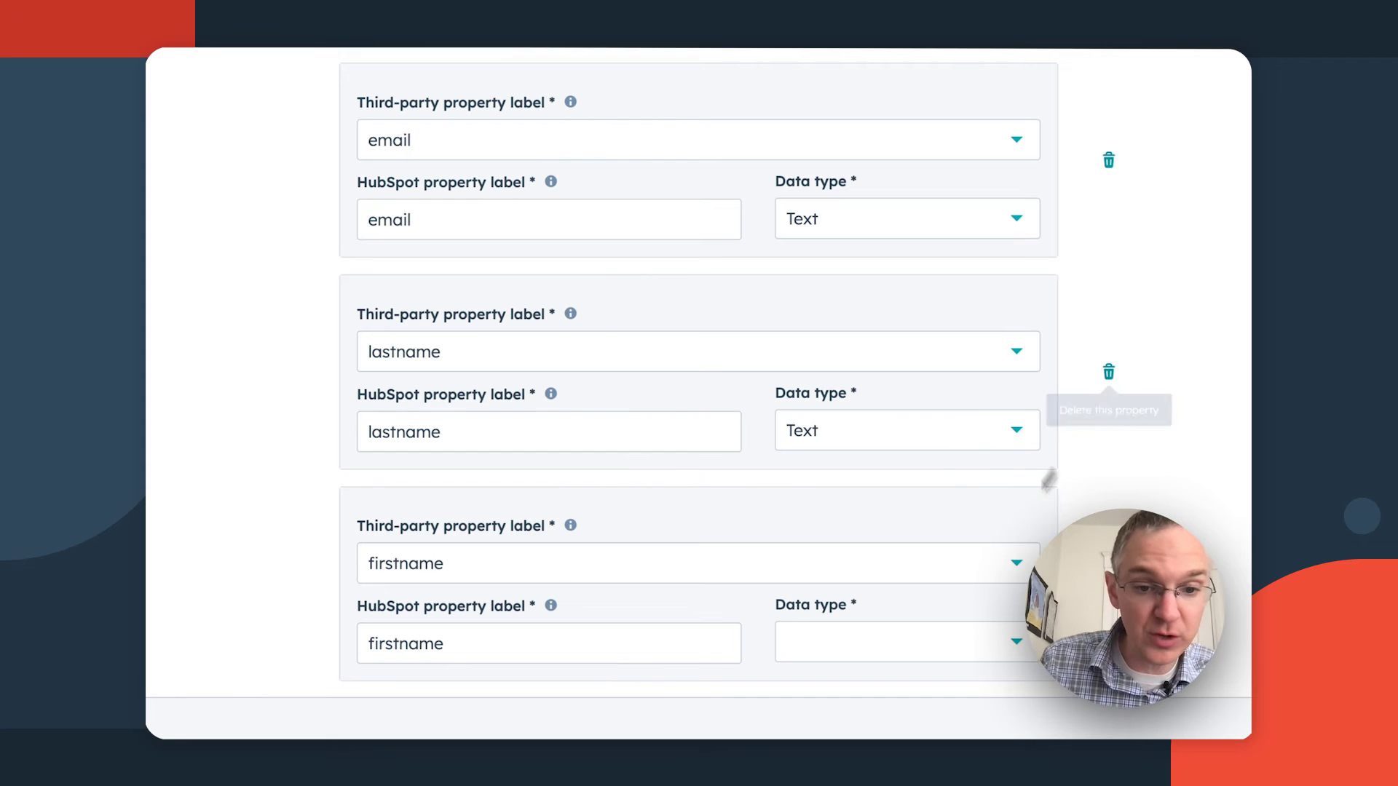
left_click(939, 642)
left_click(847, 453)
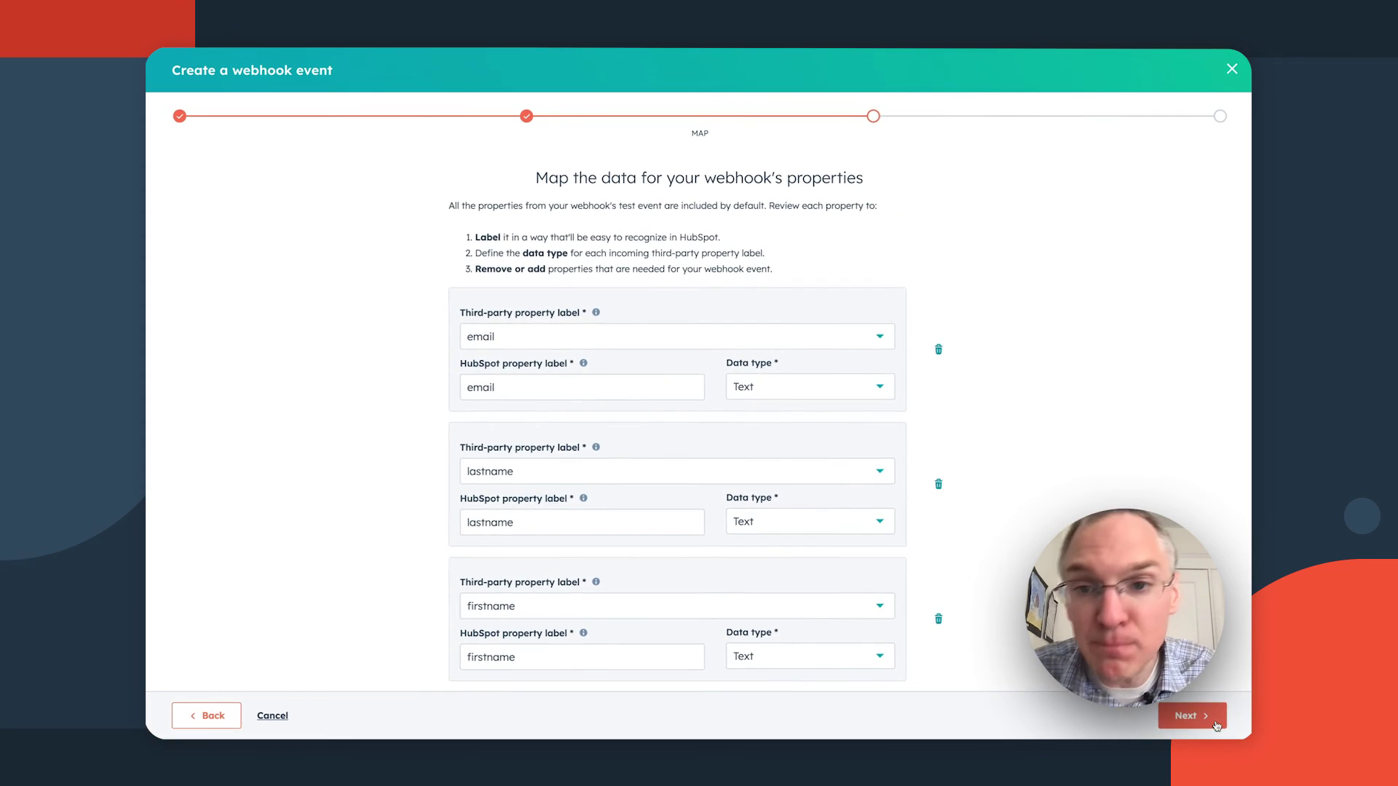
Step: Match the webhook's email property to HubSpot's Email and finish the event
left_click(1214, 723)
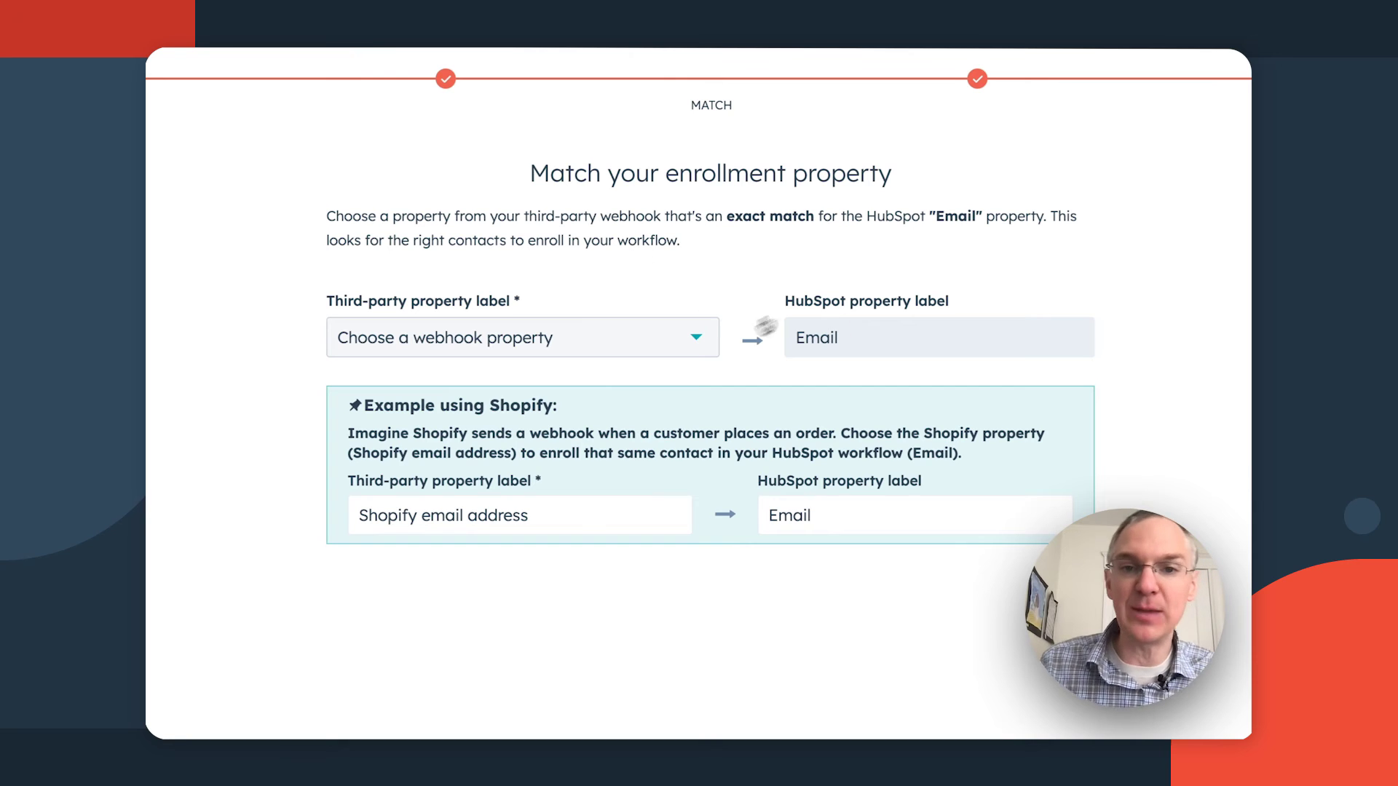
left_click(636, 350)
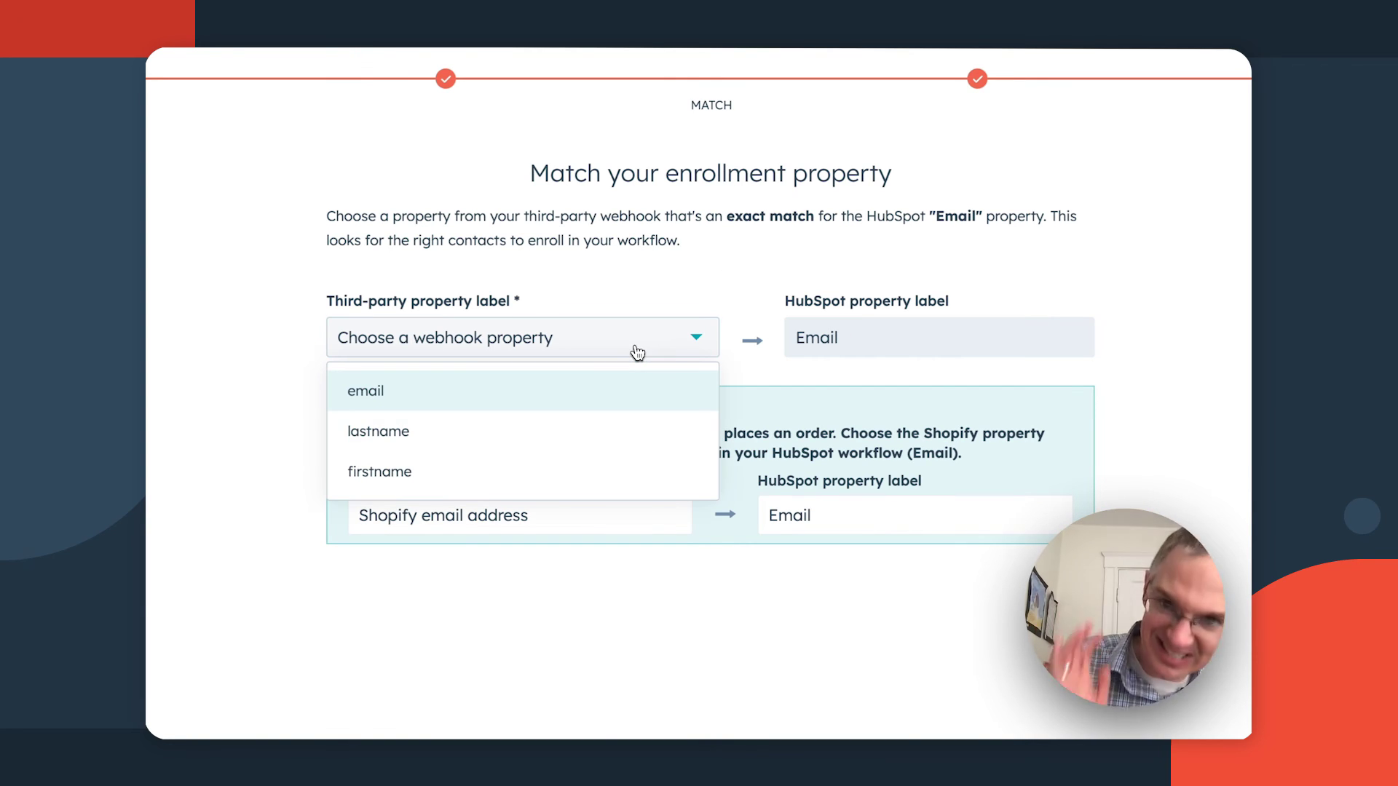
left_click(579, 391)
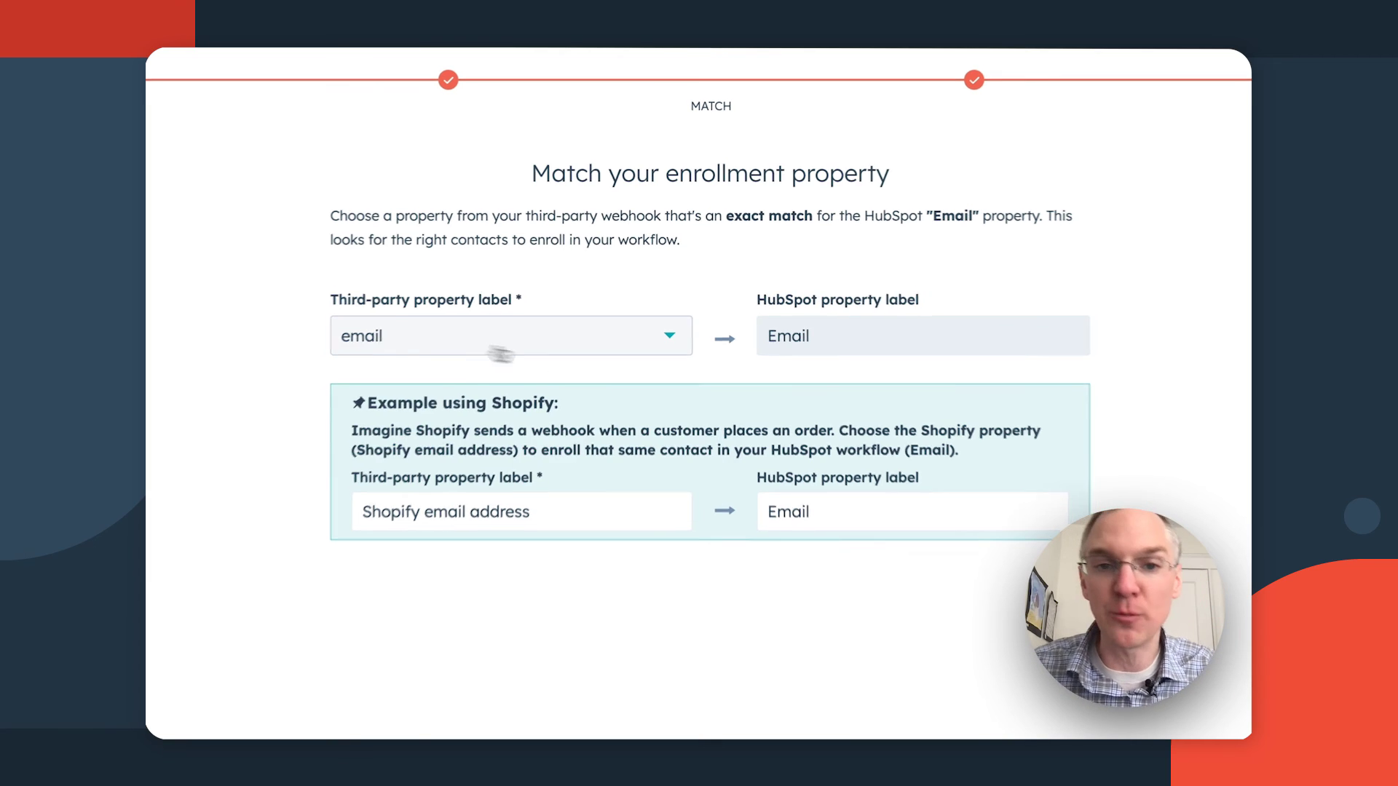
left_click(1177, 717)
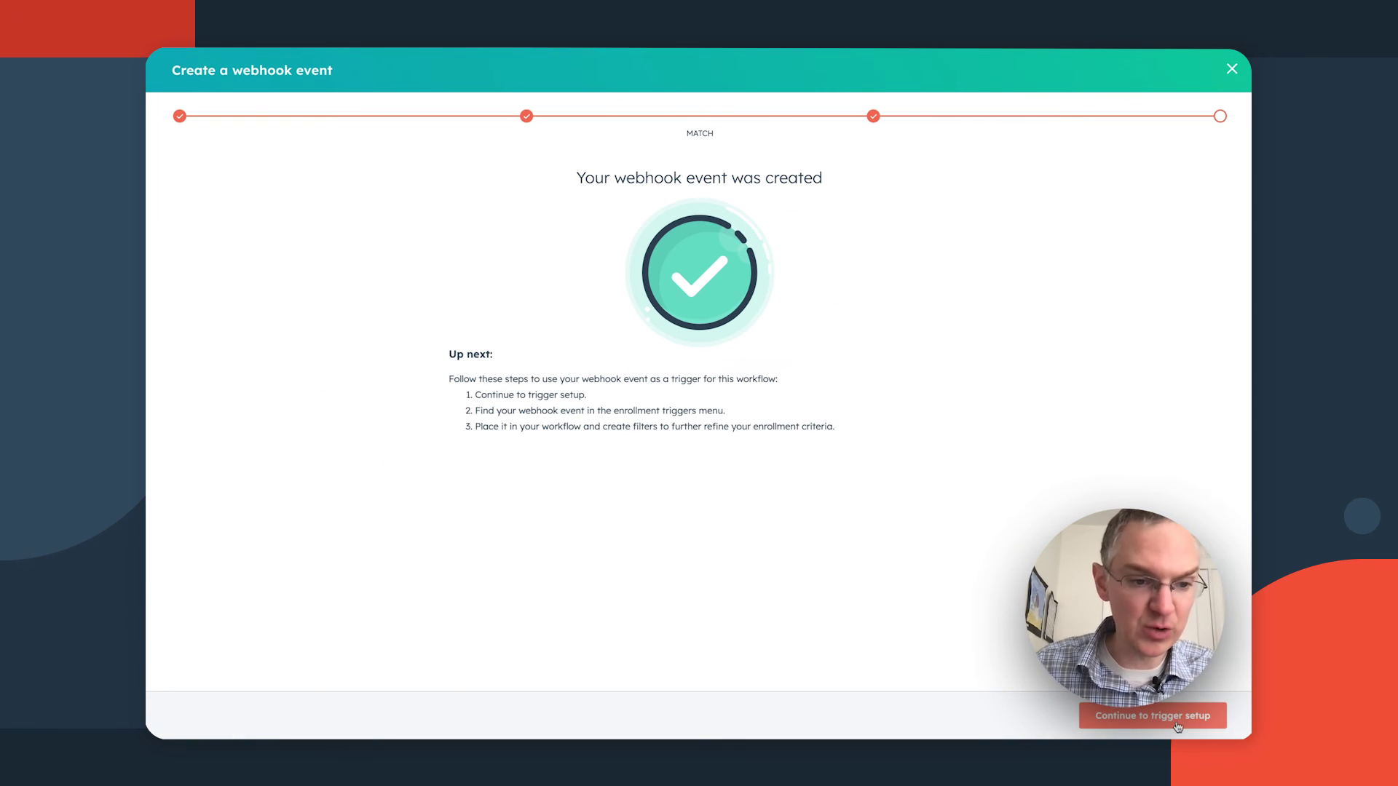
Step: Save 'Has completed: Webhook' as the workflow's enrollment trigger
left_click(1176, 717)
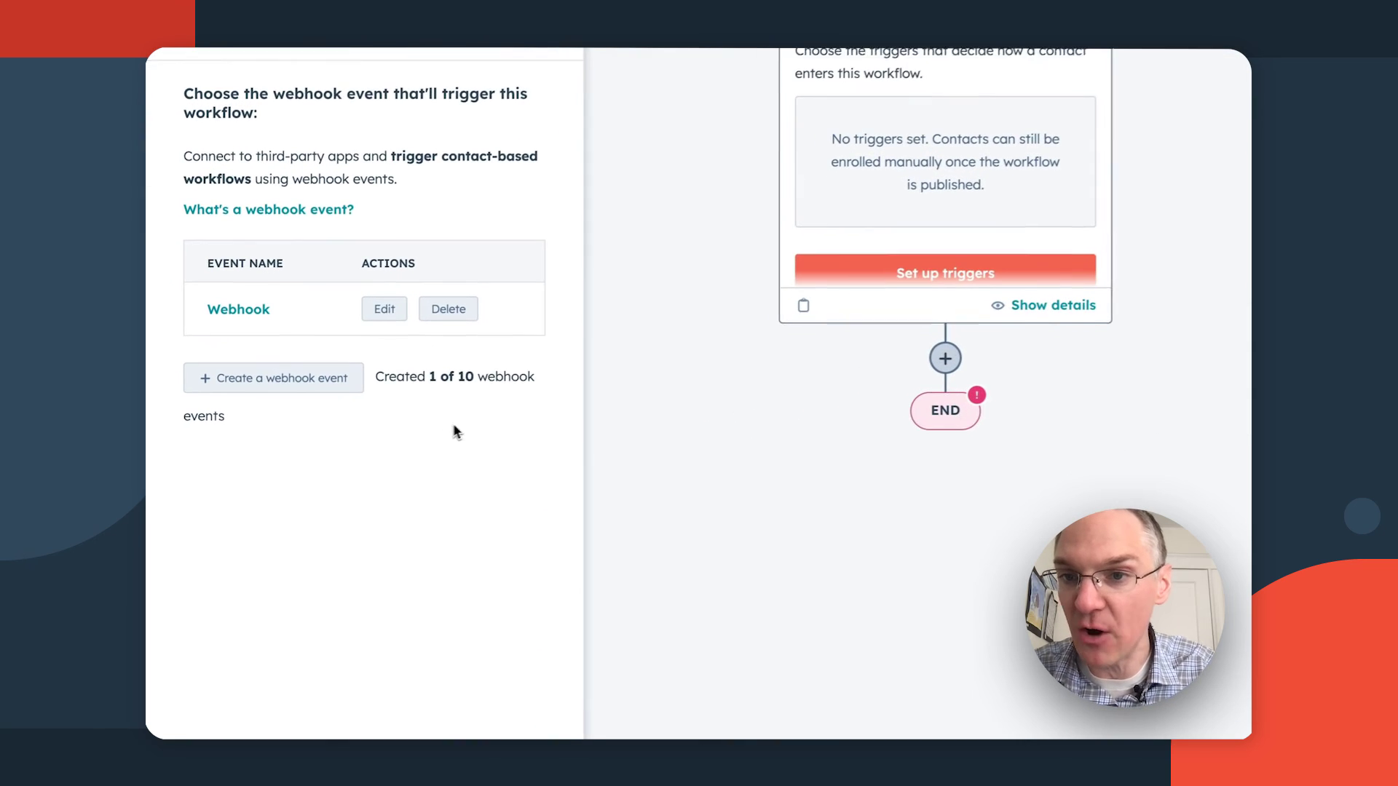
left_click(261, 308)
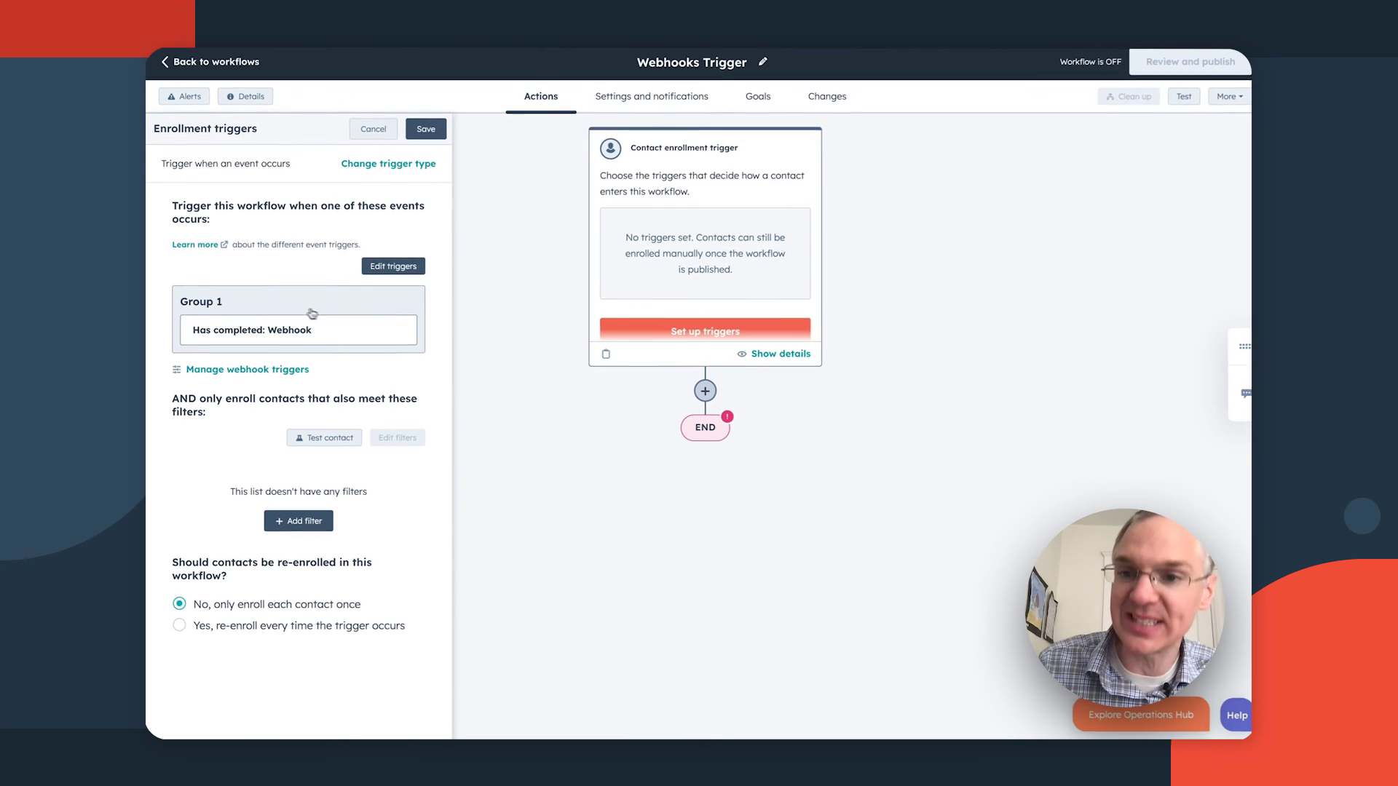
left_click(424, 134)
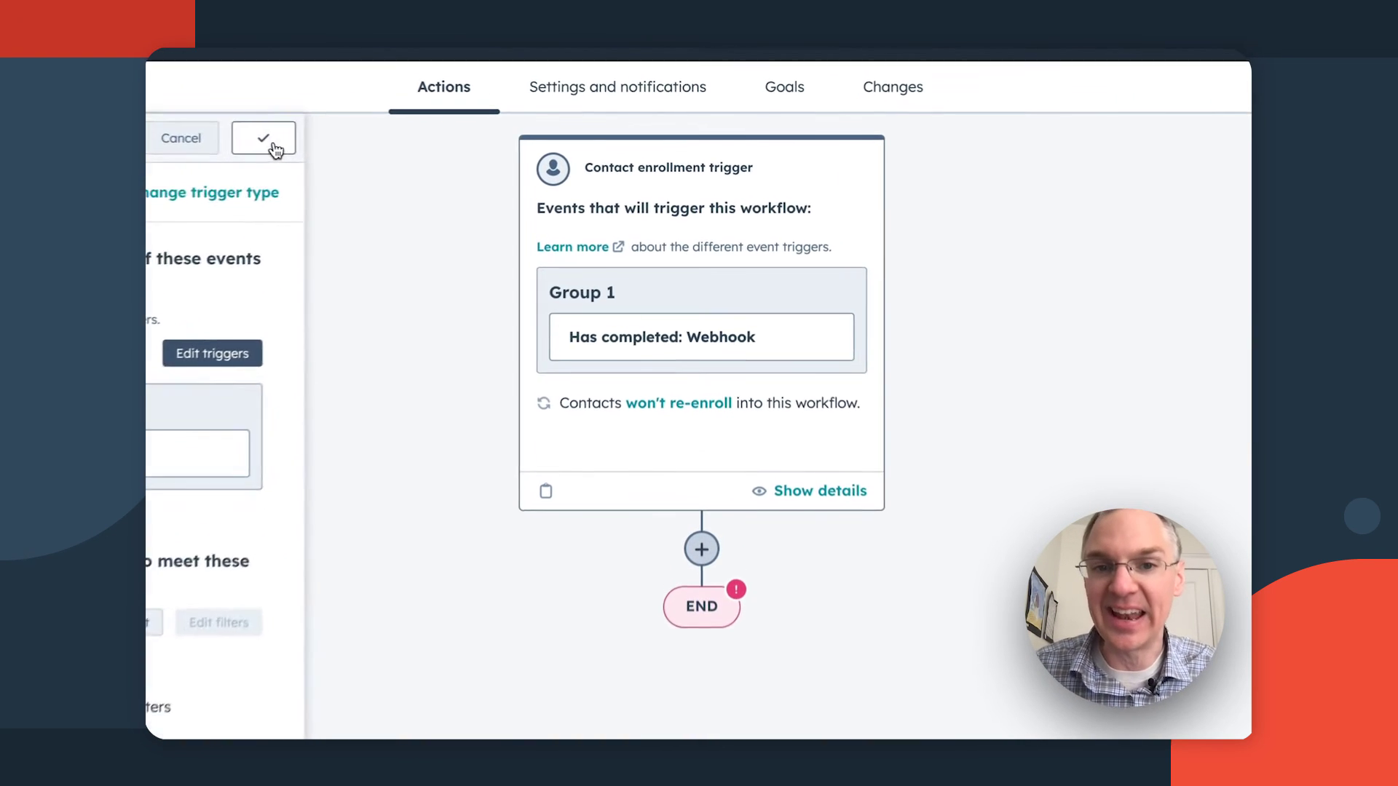